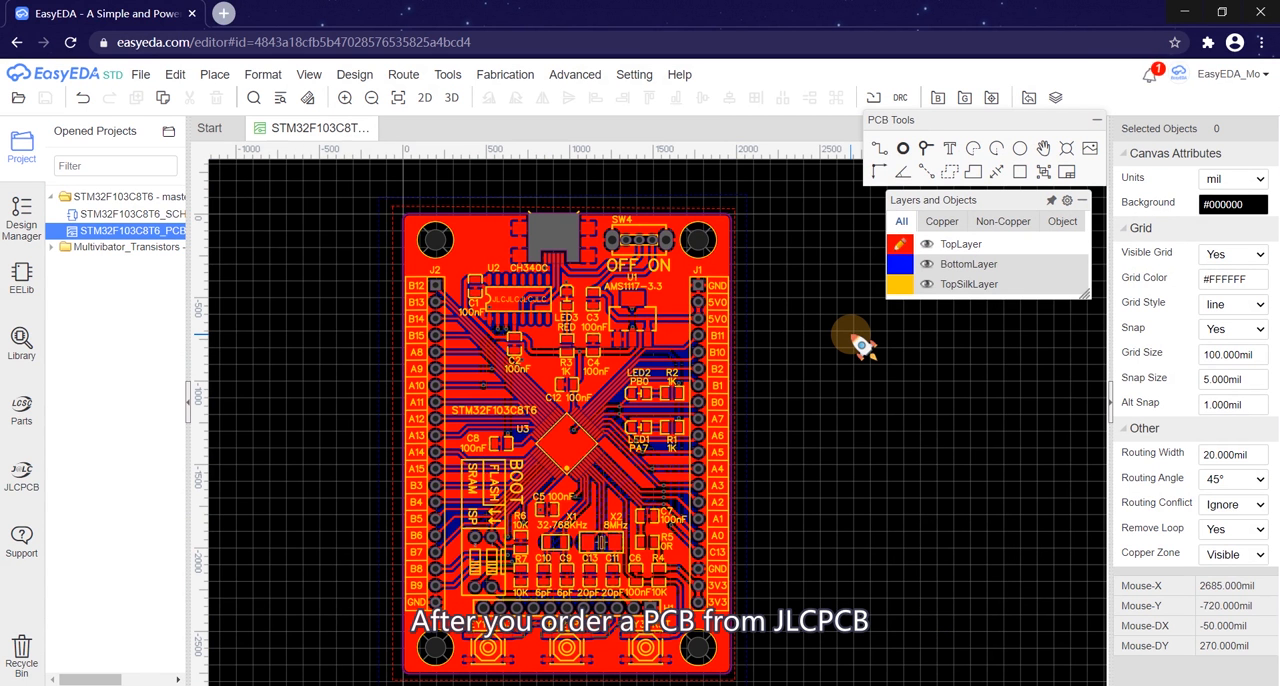
Show the Photo View render of the STM32F103C8T6 board, then return to its PCB layout
{"action": "left_click", "coordinate": [425, 98]}
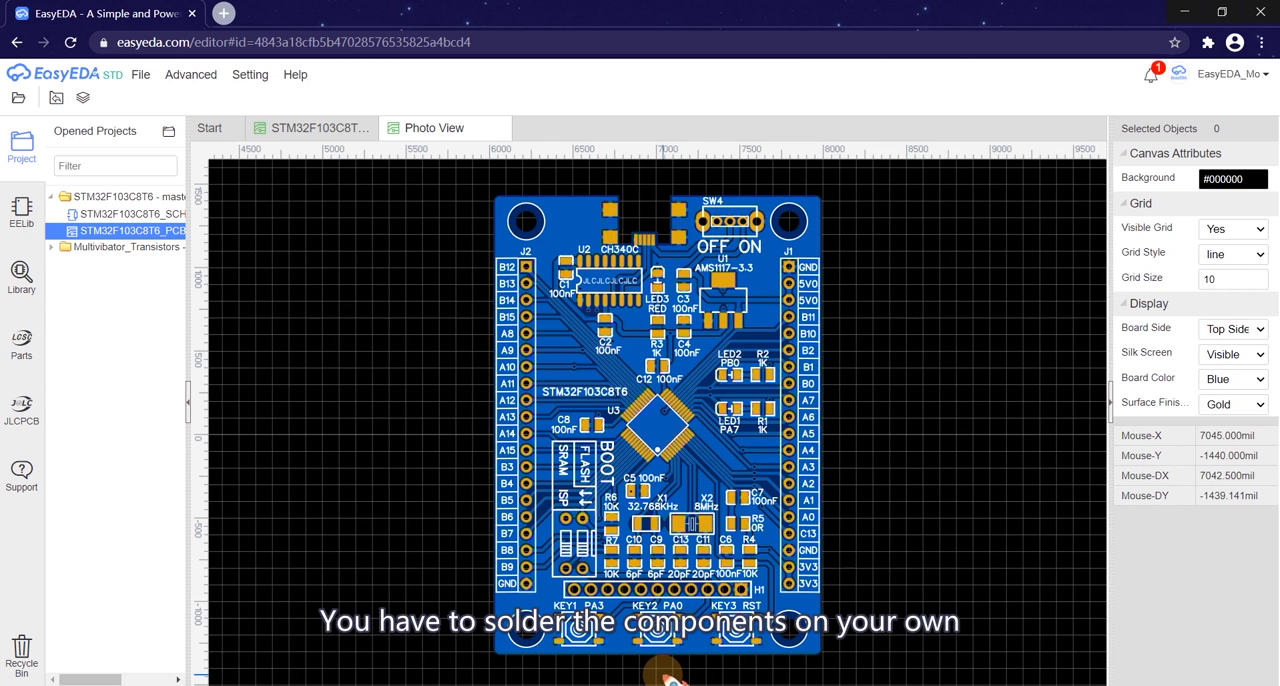
{"action": "left_click", "coordinate": [335, 128]}
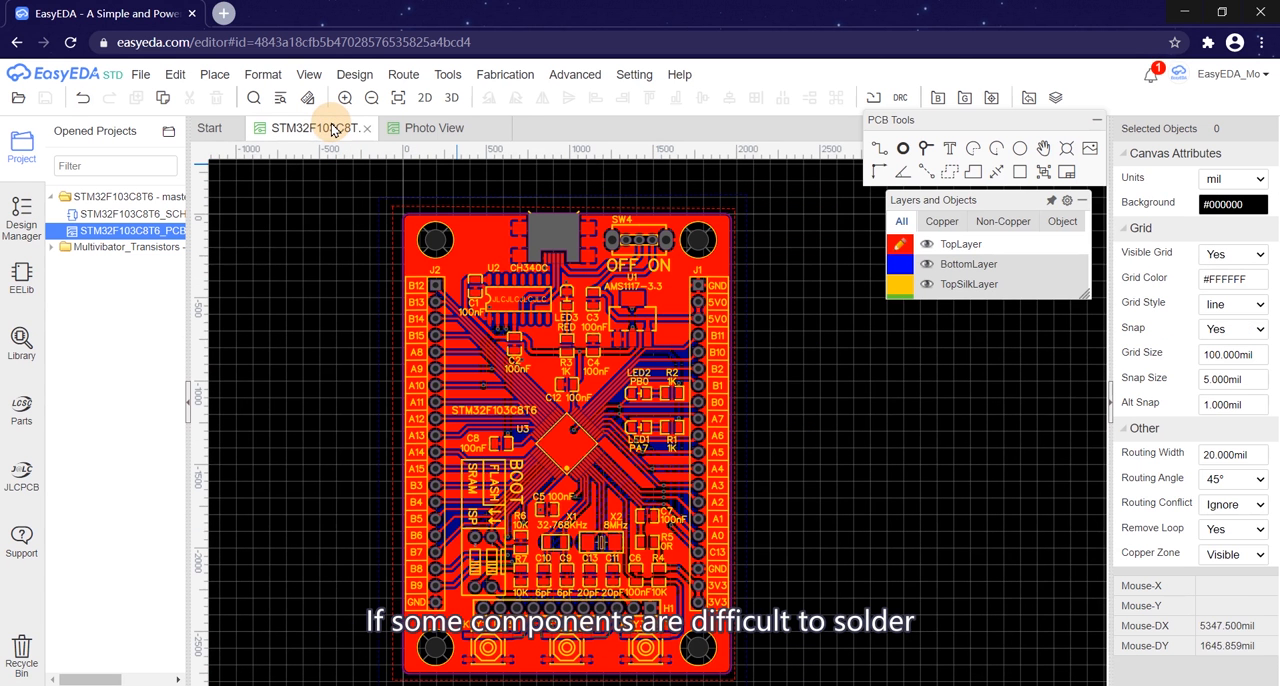
{"action": "scroll", "coordinate": [390, 240], "scroll_direction": "up", "scroll_amount": 1}
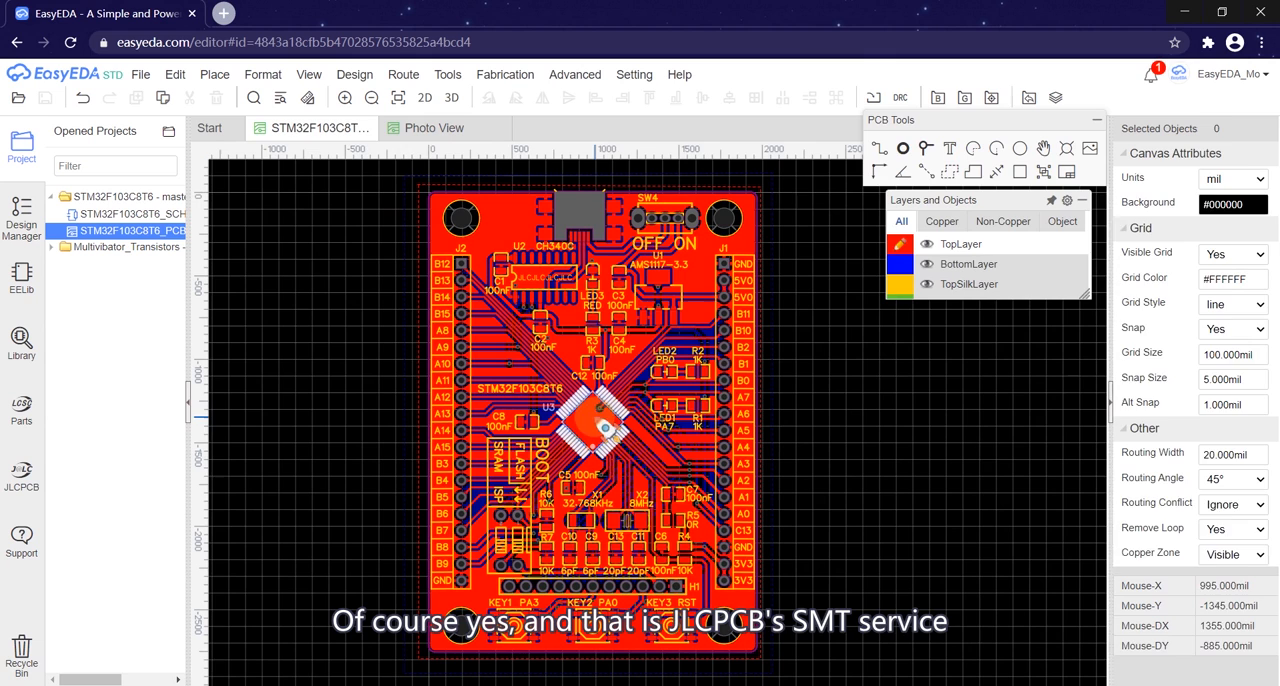
From the schematic, browse the JLCPCB Assembled library and preview LM324DT.4's price and stock
{"action": "left_click", "coordinate": [604, 428]}
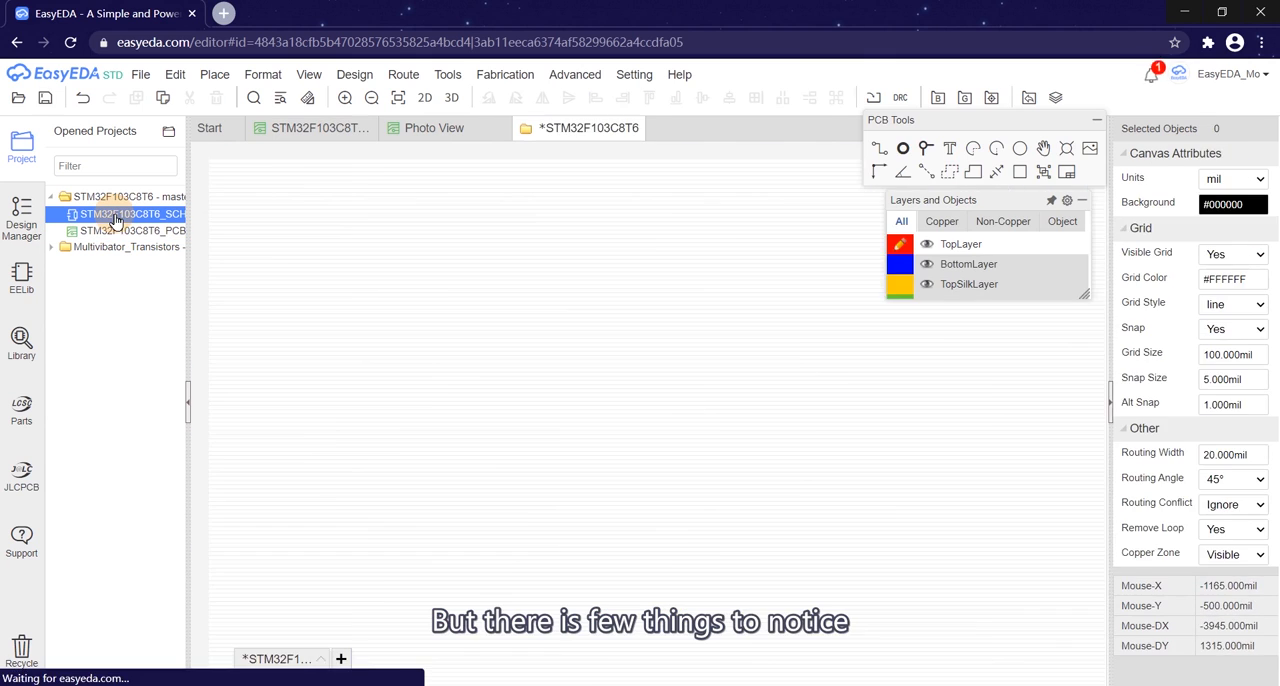
{"action": "scroll", "coordinate": [608, 425], "scroll_direction": "up", "scroll_amount": 3}
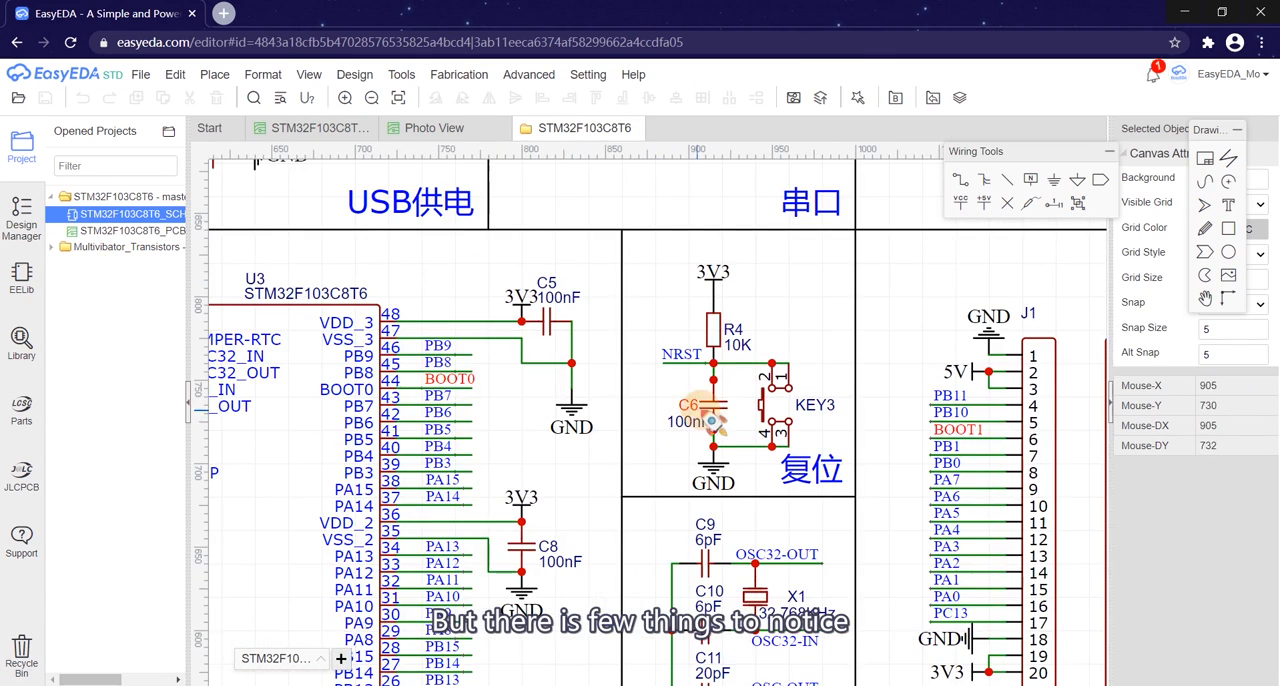
{"action": "left_click", "coordinate": [712, 420]}
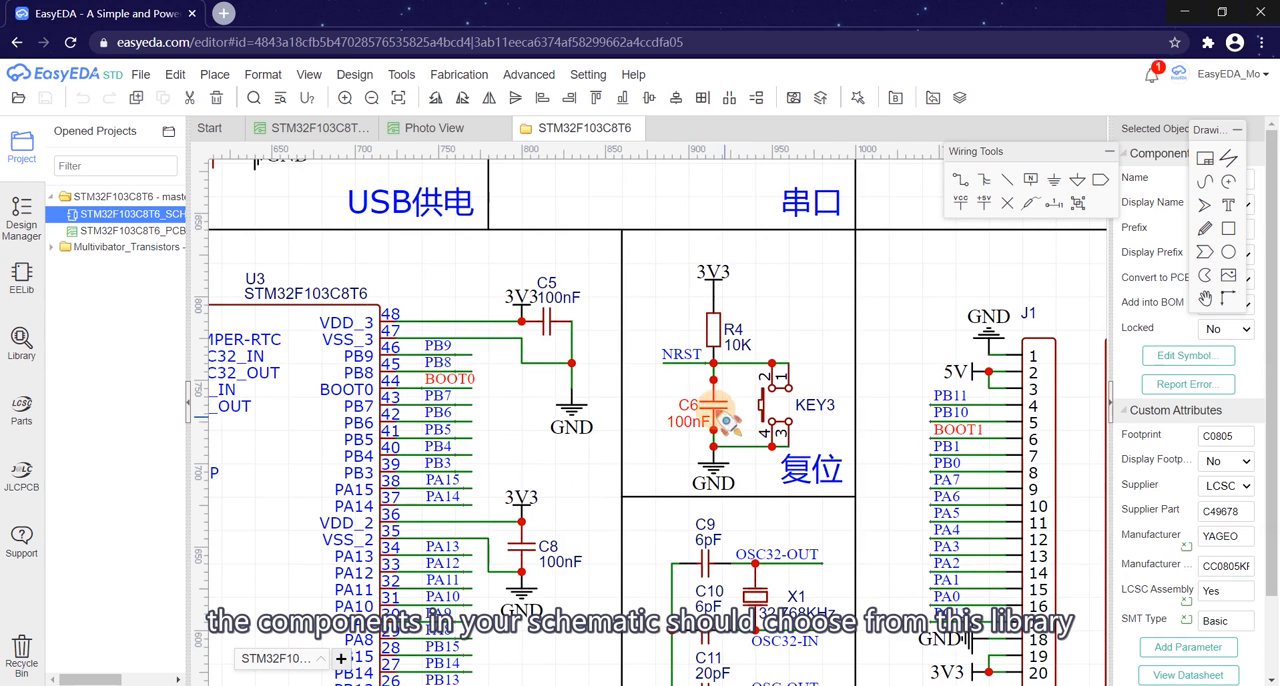
{"action": "left_click", "coordinate": [21, 345]}
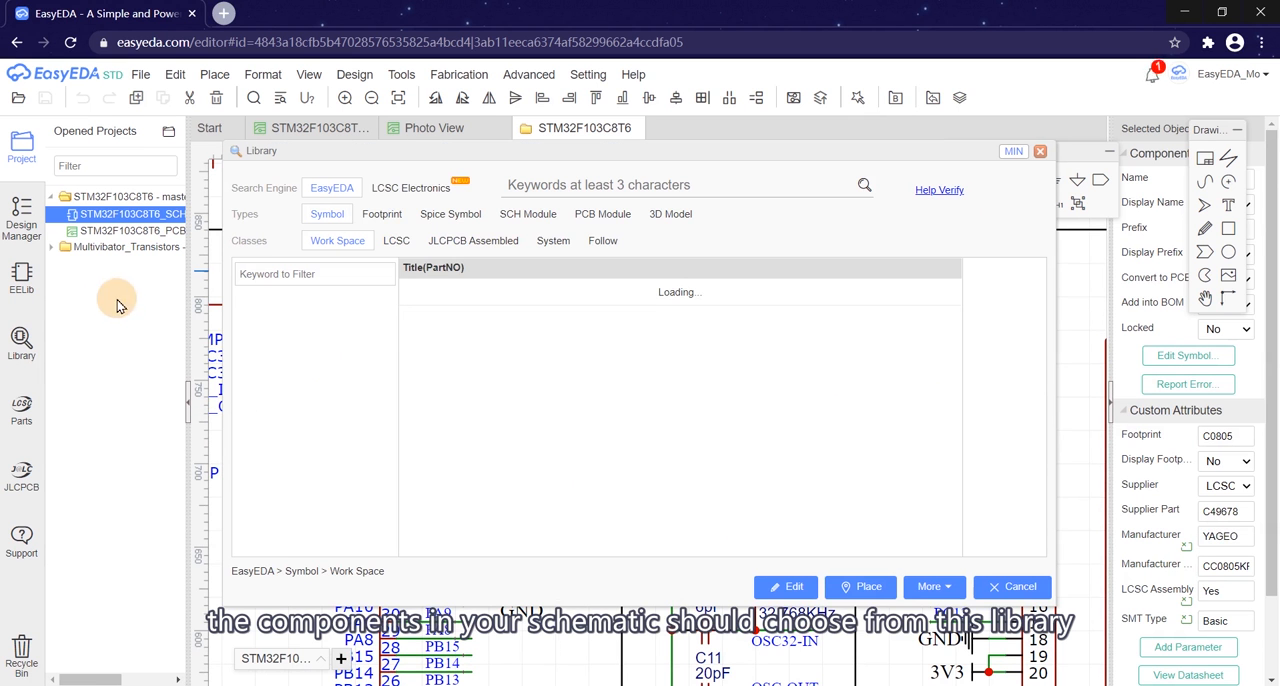
{"action": "left_click", "coordinate": [455, 241]}
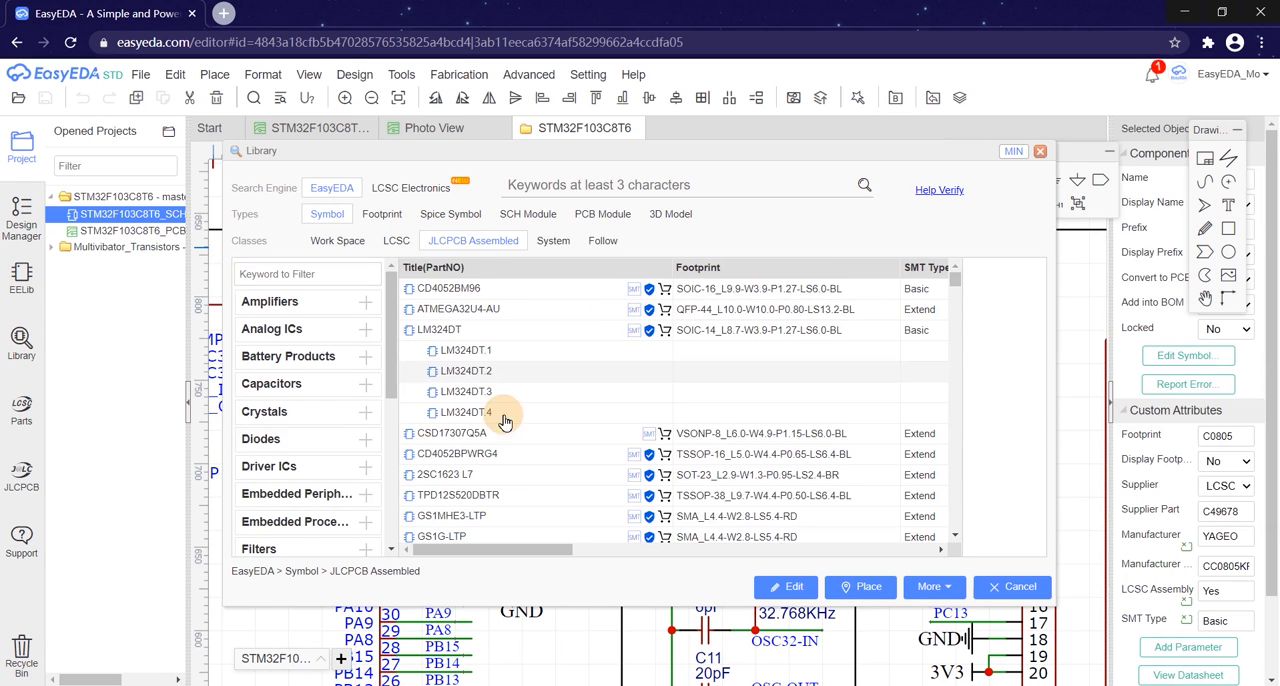
{"action": "scroll", "coordinate": [303, 358], "scroll_direction": "down", "scroll_amount": 3}
{"action": "scroll", "coordinate": [330, 380], "scroll_direction": "down", "scroll_amount": 2}
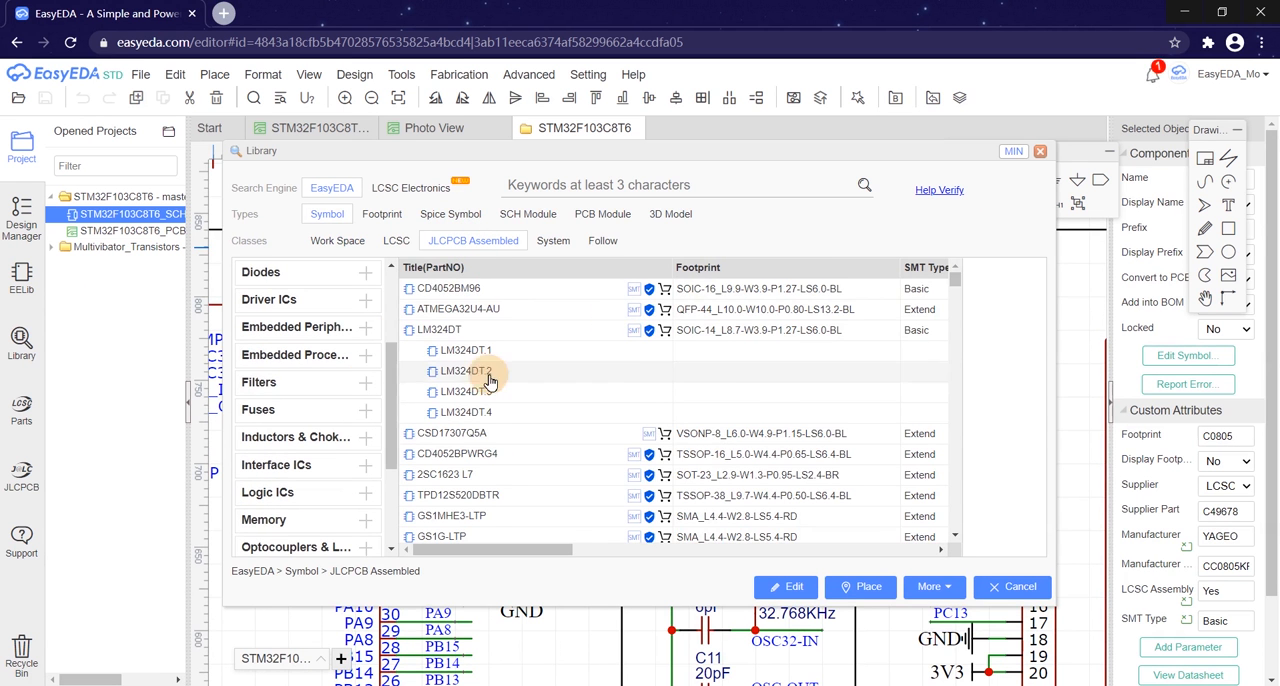
{"action": "scroll", "coordinate": [490, 380], "scroll_direction": "down", "scroll_amount": 5}
{"action": "scroll", "coordinate": [496, 418], "scroll_direction": "down", "scroll_amount": 3}
{"action": "scroll", "coordinate": [496, 418], "scroll_direction": "up", "scroll_amount": 5}
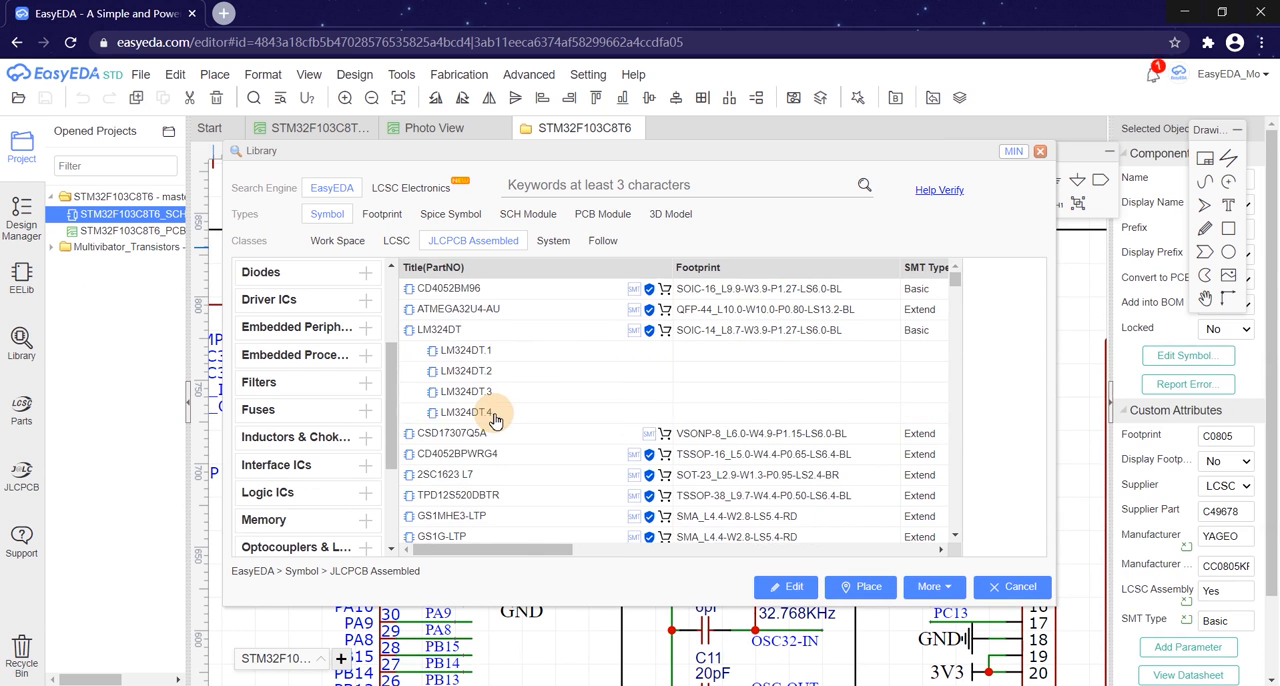
{"action": "left_click", "coordinate": [494, 413]}
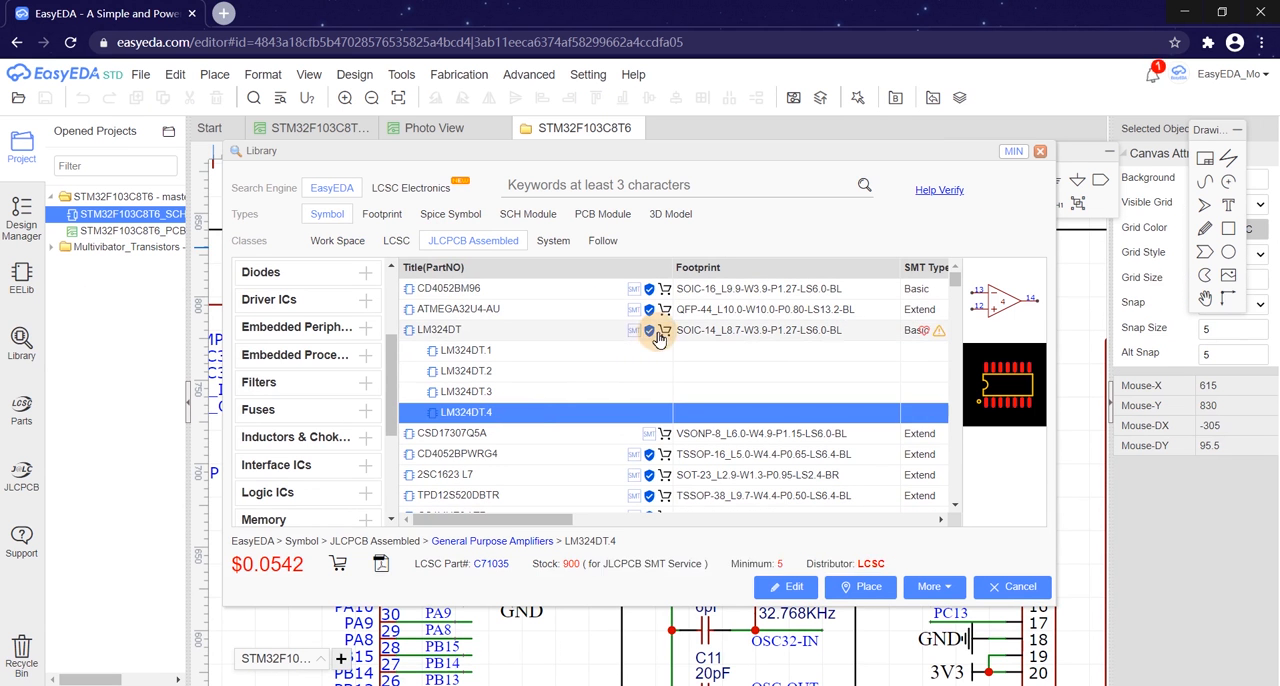
Export the board's BOM and pick-and-place coordinate files as CSV with default settings
{"action": "left_click", "coordinate": [530, 452]}
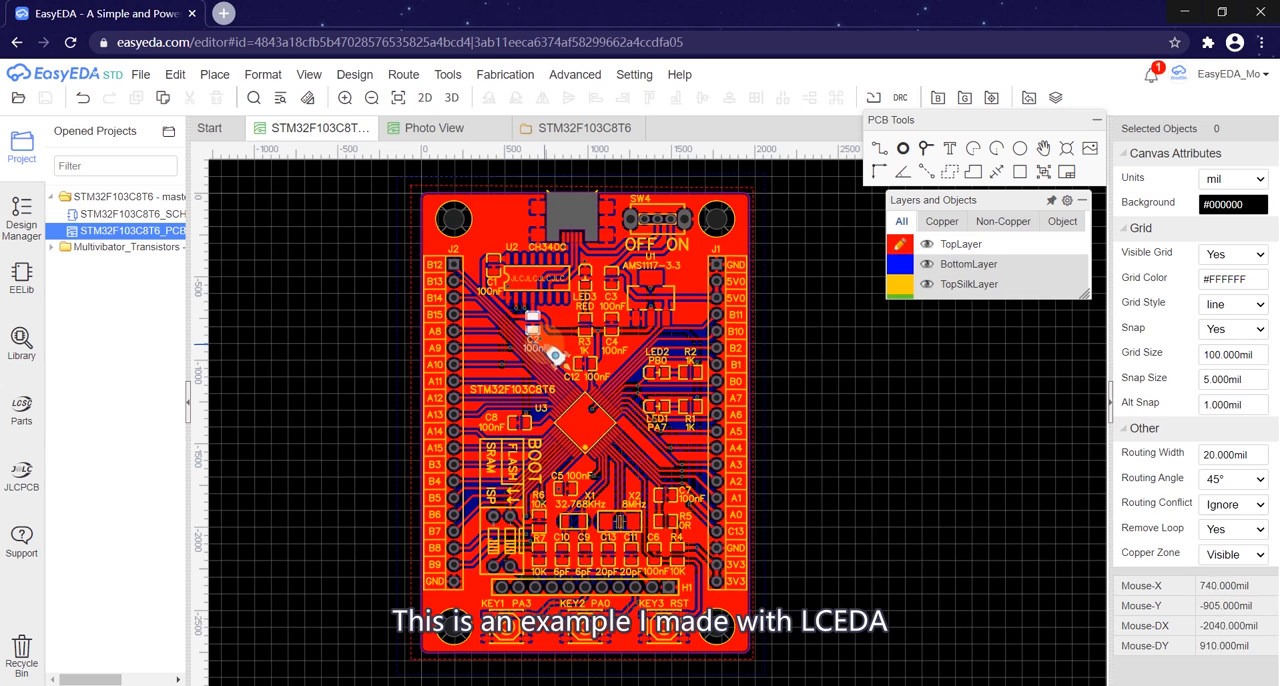
{"action": "scroll", "coordinate": [555, 520], "scroll_direction": "up", "scroll_amount": 5}
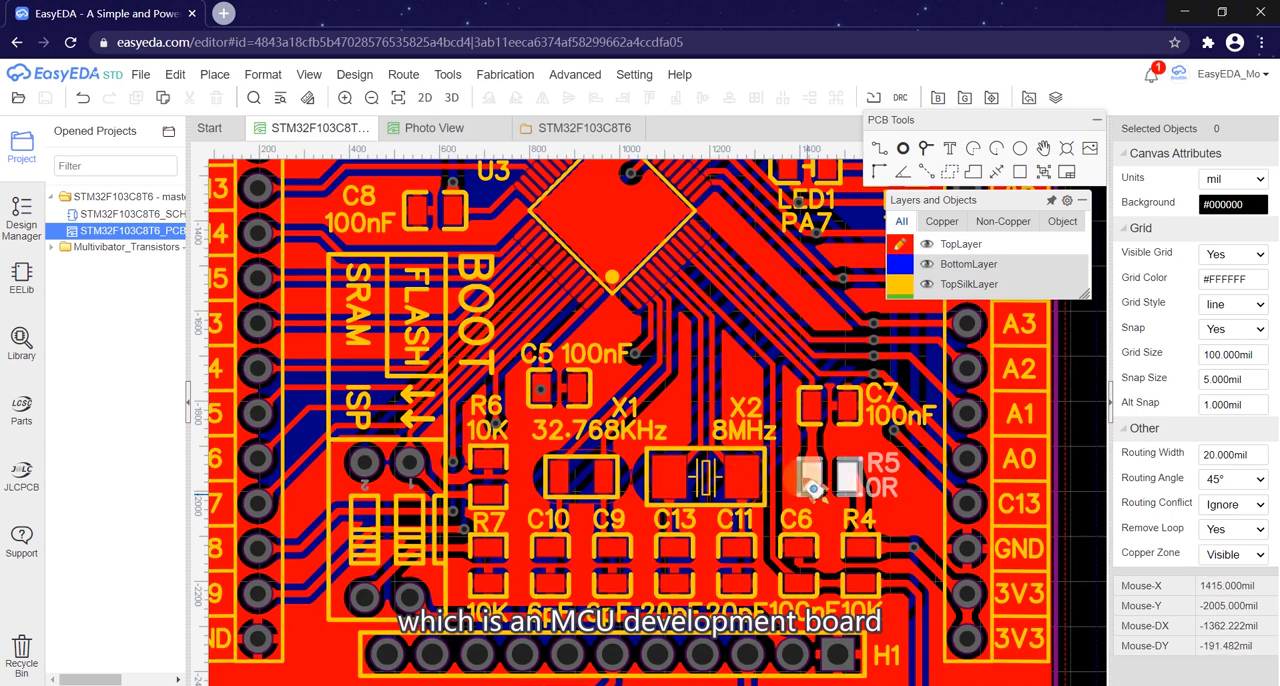
{"action": "scroll", "coordinate": [866, 514], "scroll_direction": "down", "scroll_amount": 5}
{"action": "scroll", "coordinate": [760, 400], "scroll_direction": "up", "scroll_amount": 2}
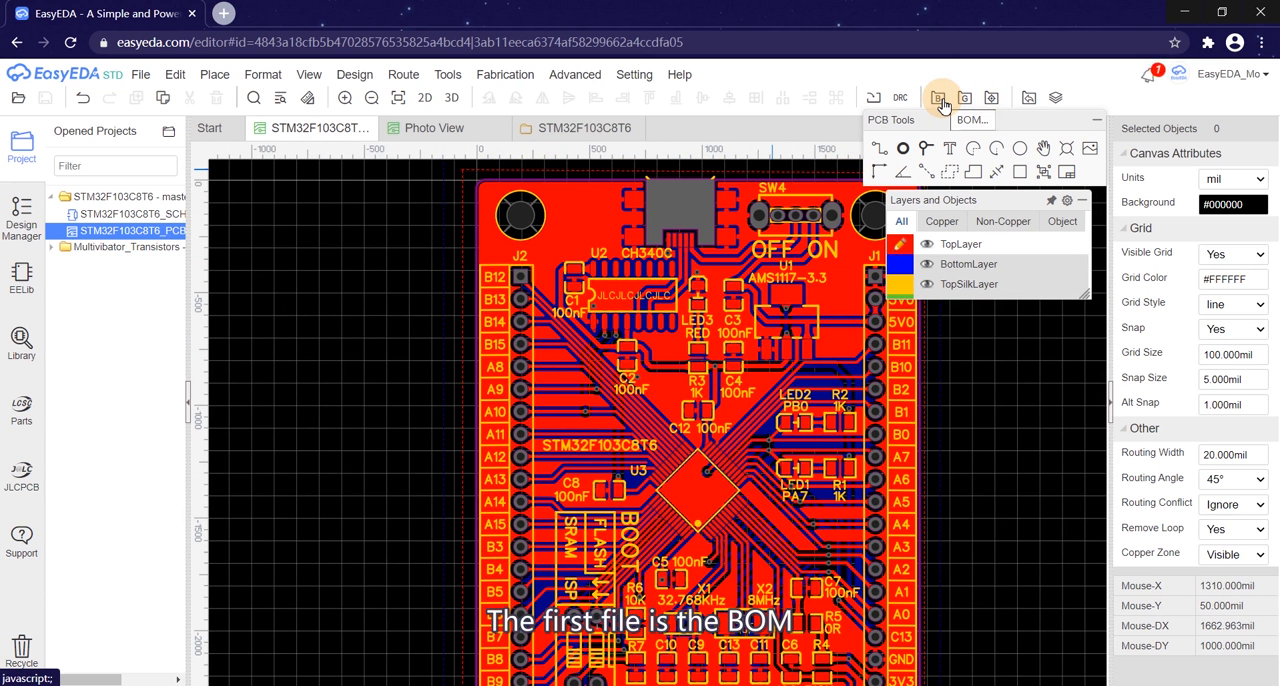
{"action": "left_click", "coordinate": [943, 104]}
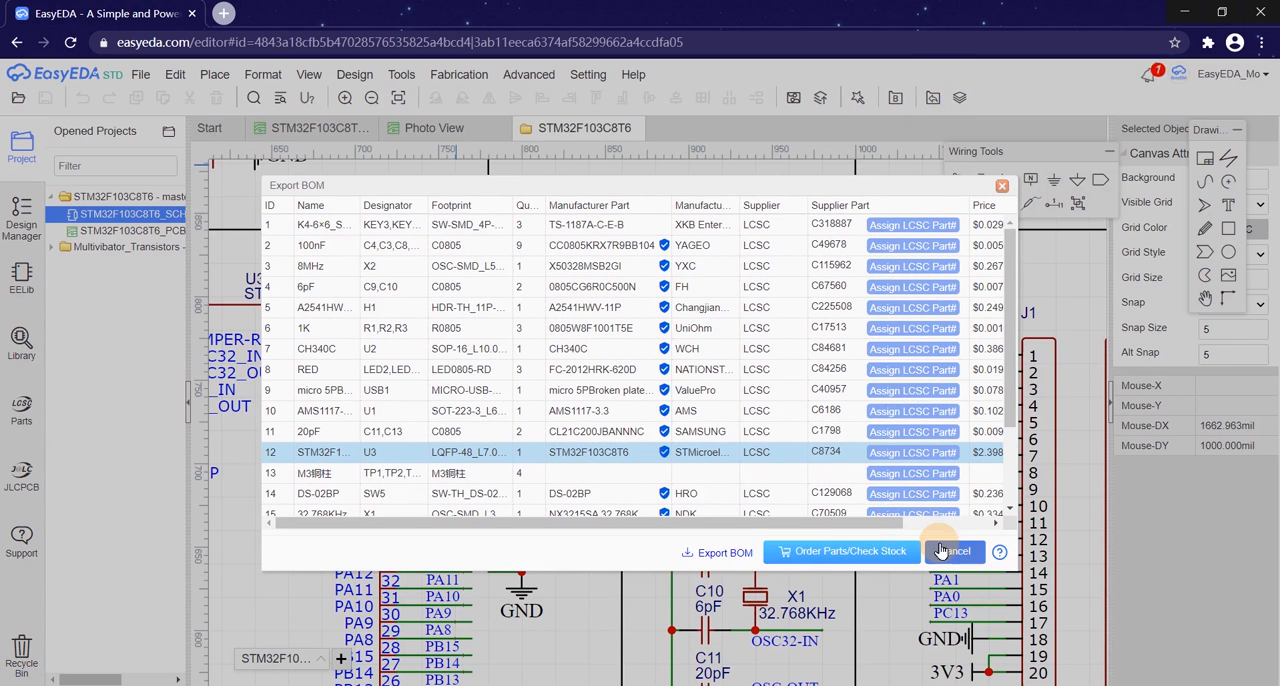
{"action": "left_click", "coordinate": [725, 553]}
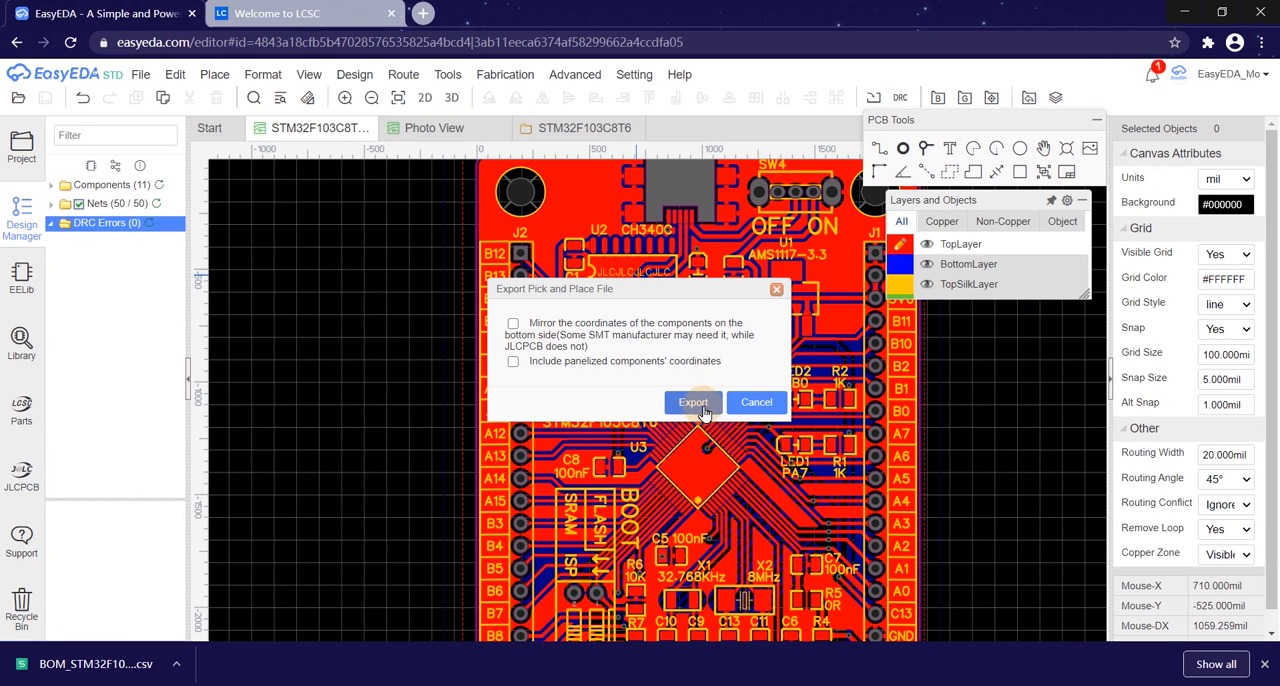
{"action": "left_click", "coordinate": [698, 402]}
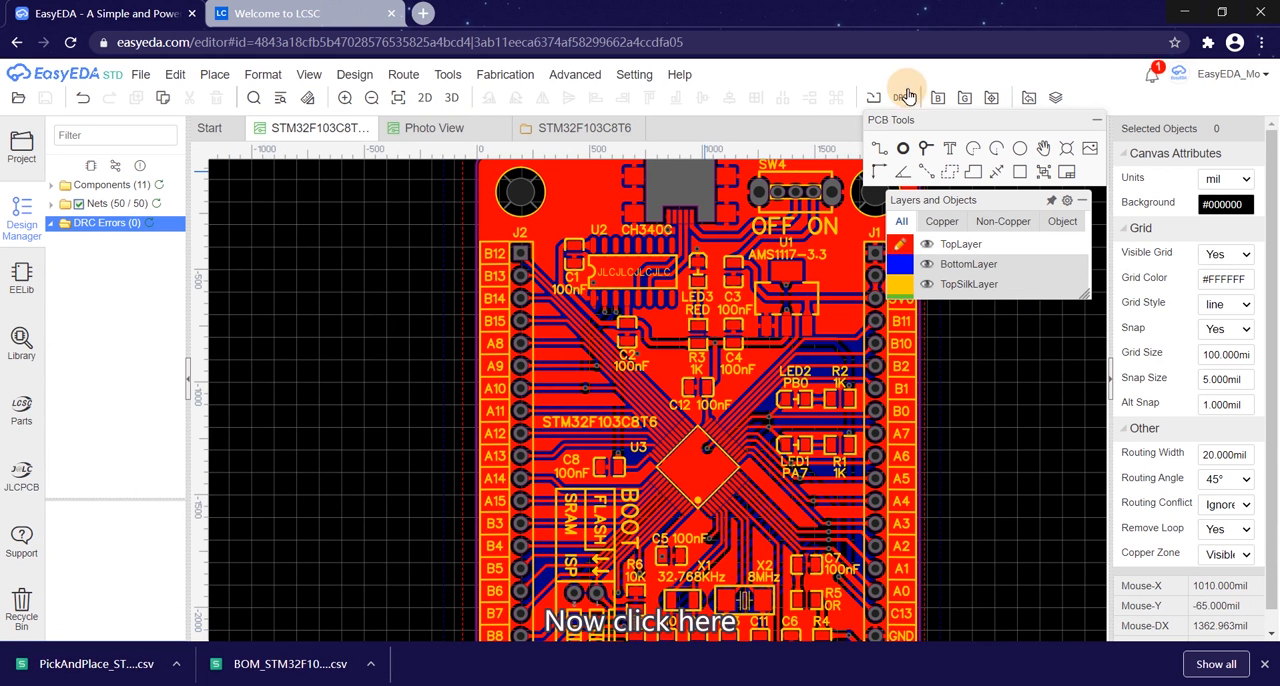
Generate Gerbers with a DRC check first and send the board to a JLCPCB order
{"action": "left_click", "coordinate": [965, 100]}
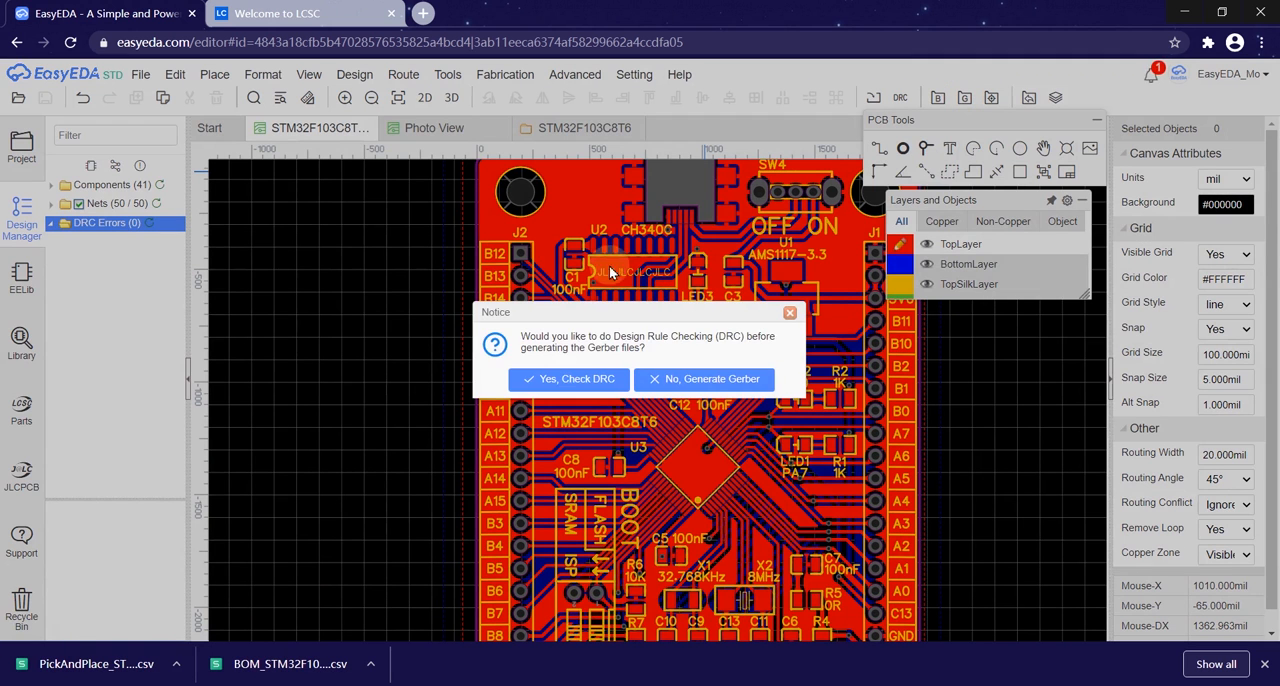
{"action": "left_click", "coordinate": [574, 384]}
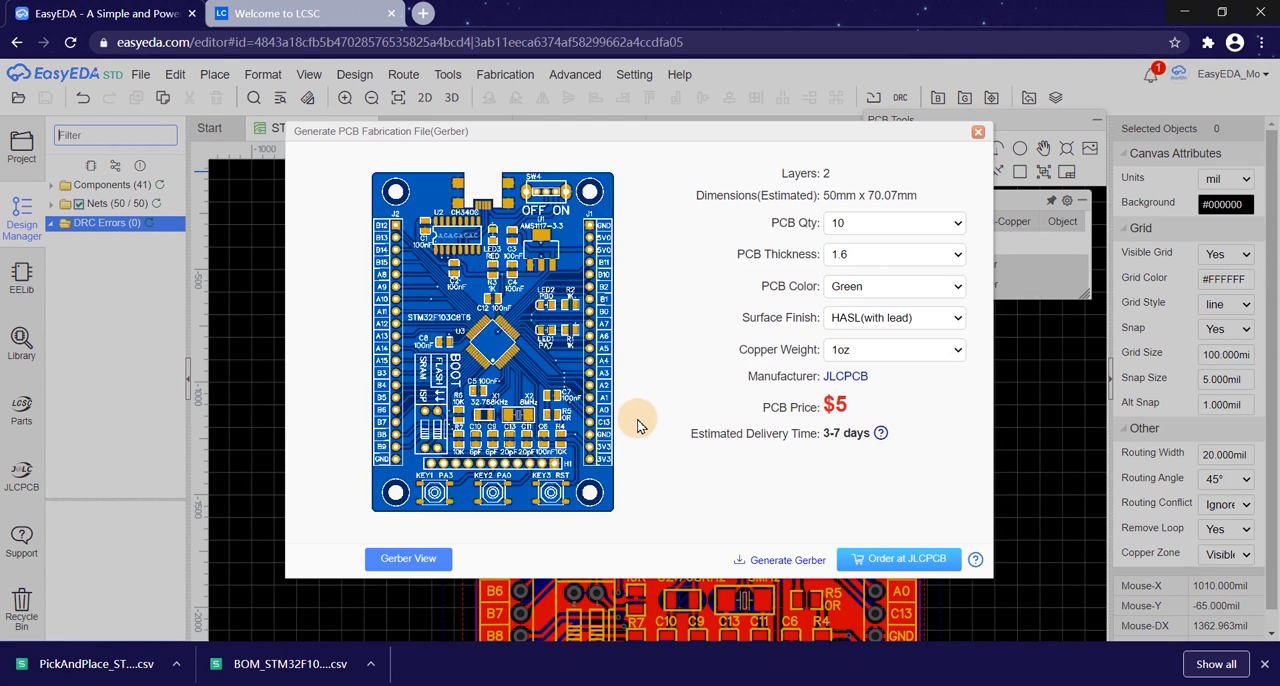
{"action": "left_click", "coordinate": [889, 565]}
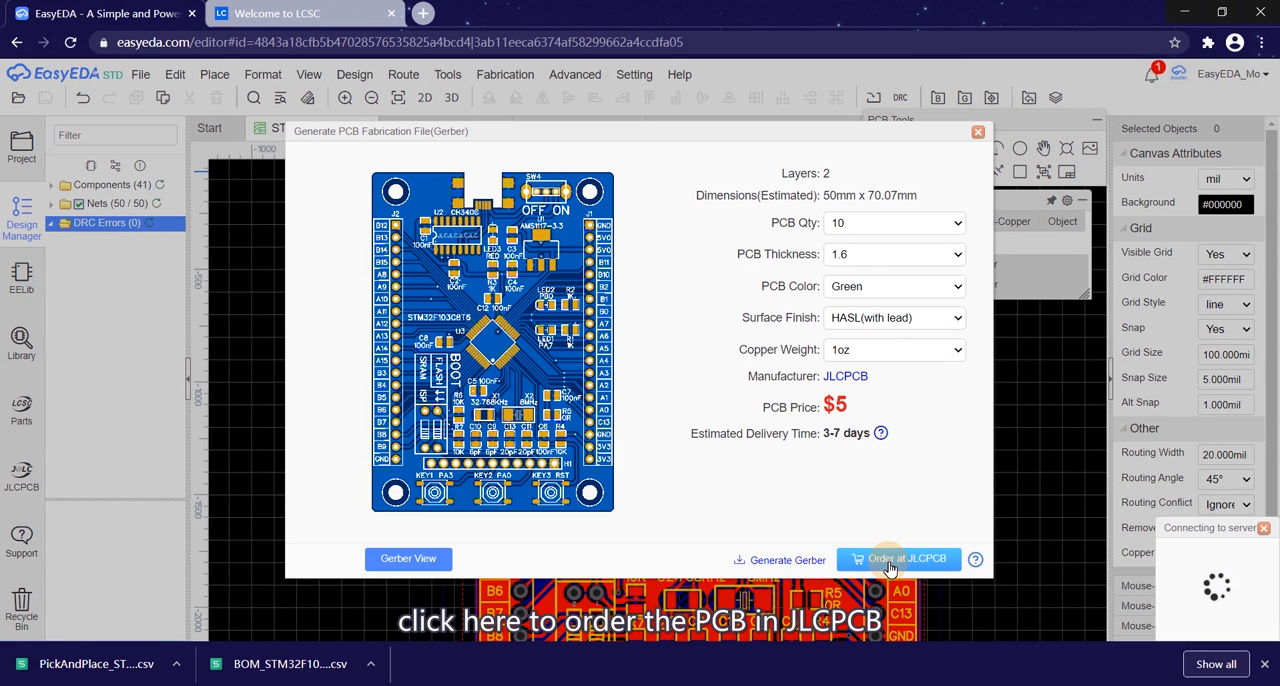
{"action": "scroll", "coordinate": [420, 360], "scroll_direction": "down", "scroll_amount": 3}
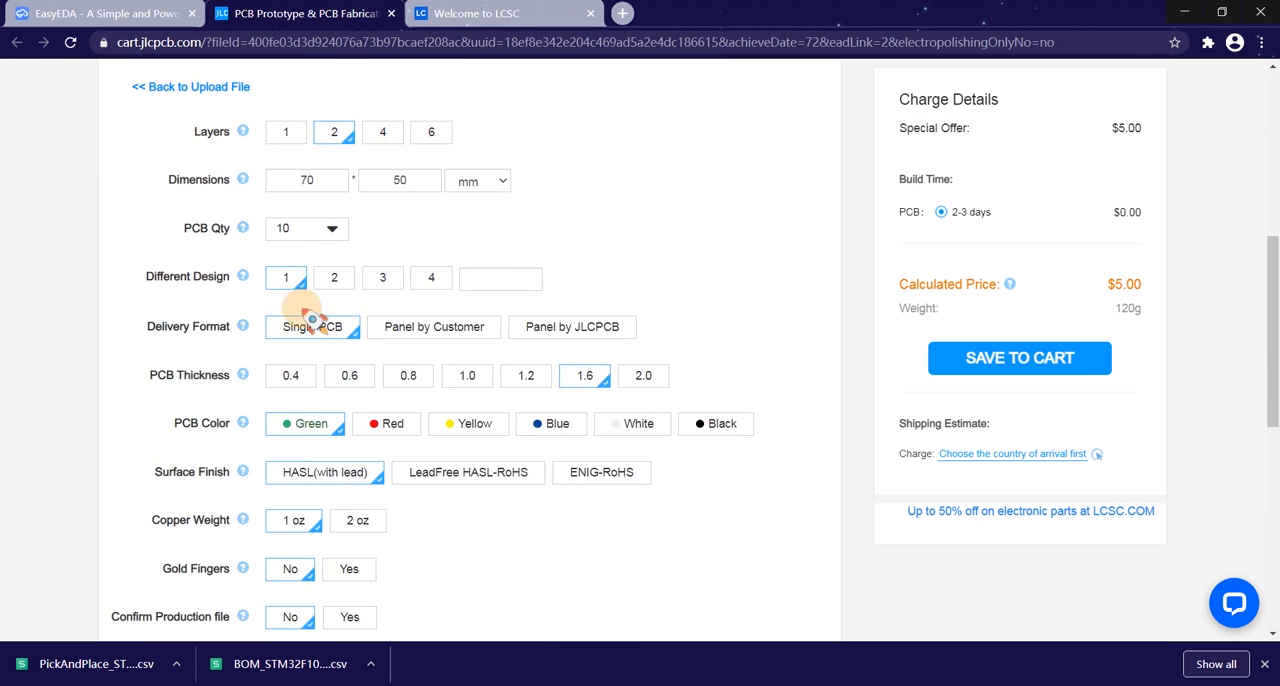
{"action": "scroll", "coordinate": [400, 330], "scroll_direction": "down", "scroll_amount": 2}
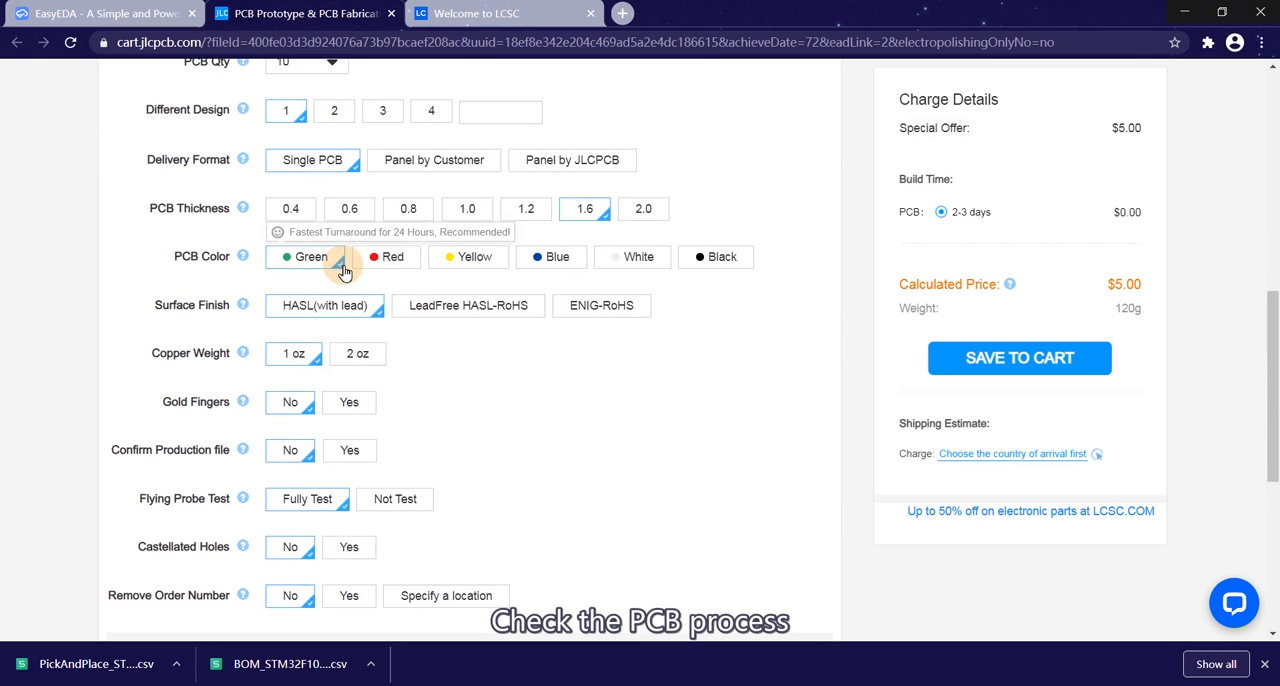
{"action": "scroll", "coordinate": [350, 290], "scroll_direction": "down", "scroll_amount": 2}
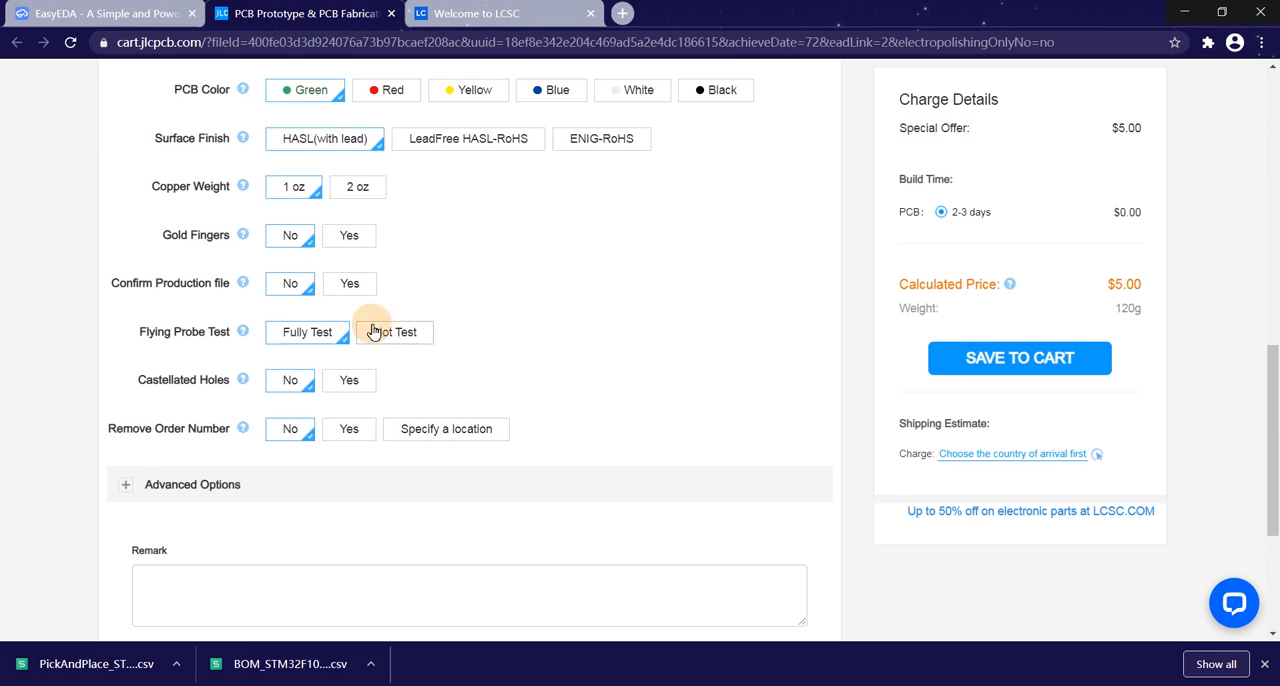
{"action": "scroll", "coordinate": [340, 410], "scroll_direction": "down", "scroll_amount": 3}
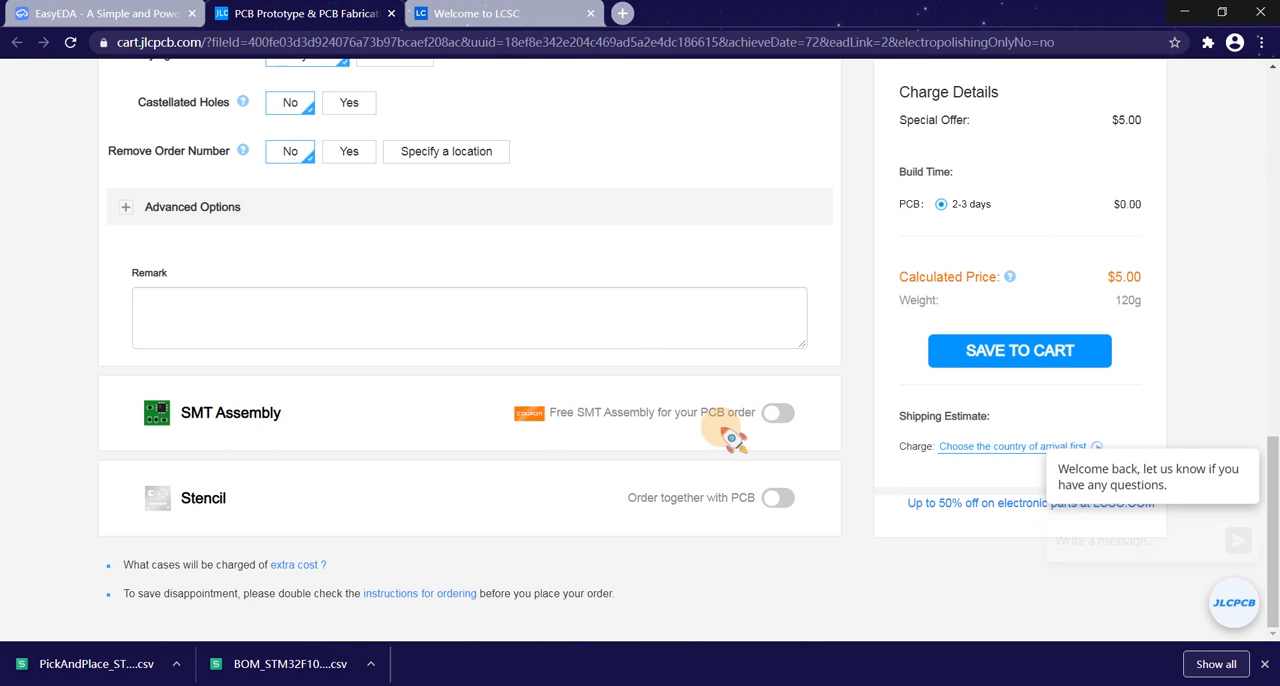
Add SMT assembly for 2 boards on the top side and confirm the assembly settings
{"action": "left_click", "coordinate": [776, 412]}
{"action": "scroll", "coordinate": [818, 400], "scroll_direction": "down", "scroll_amount": 3}
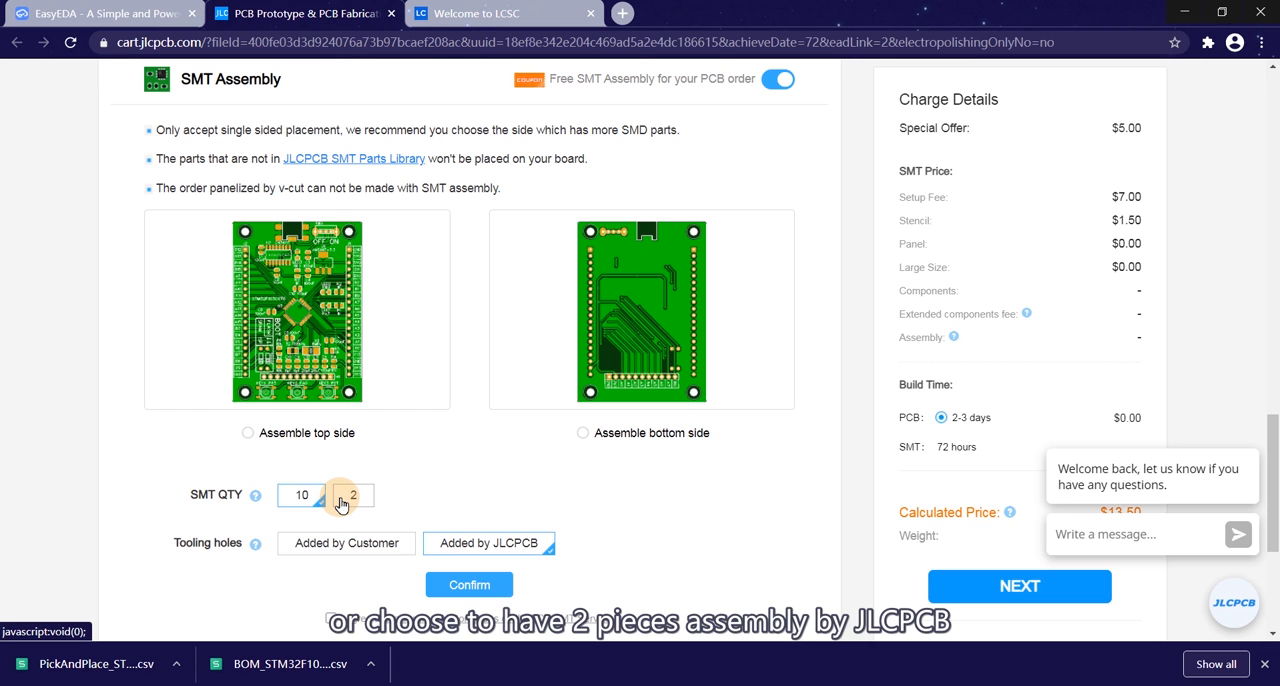
{"action": "left_click", "coordinate": [341, 500]}
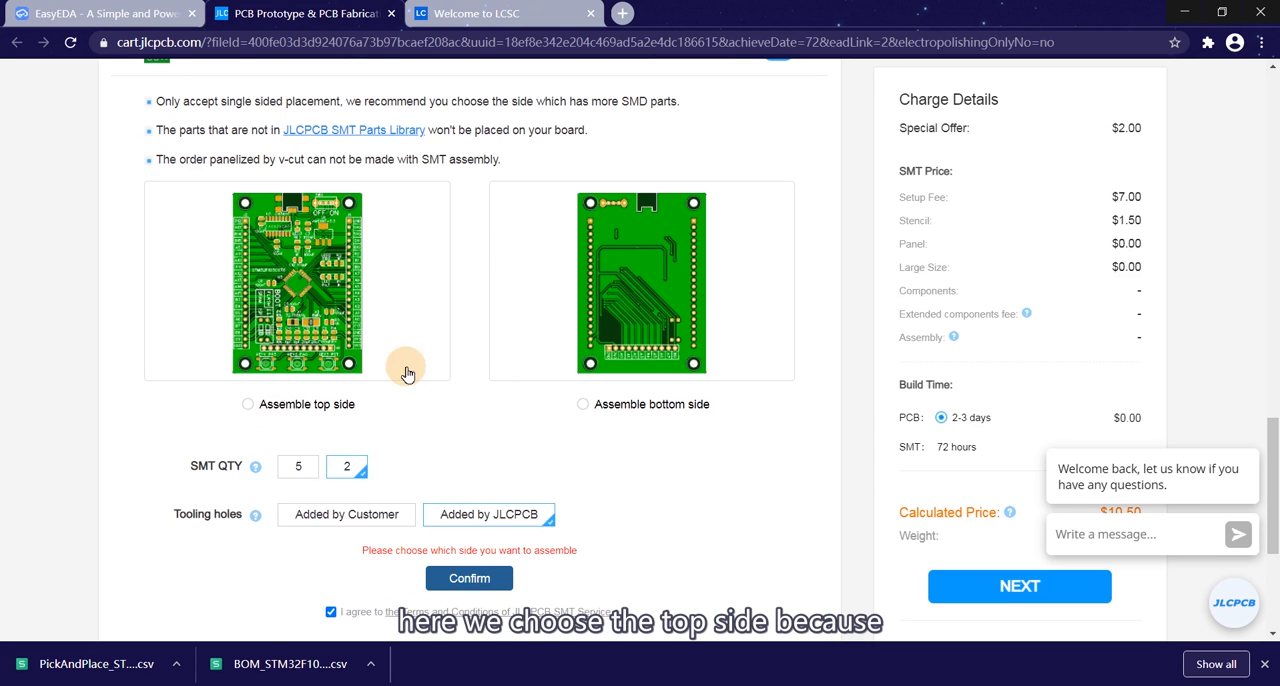
{"action": "left_click", "coordinate": [248, 404]}
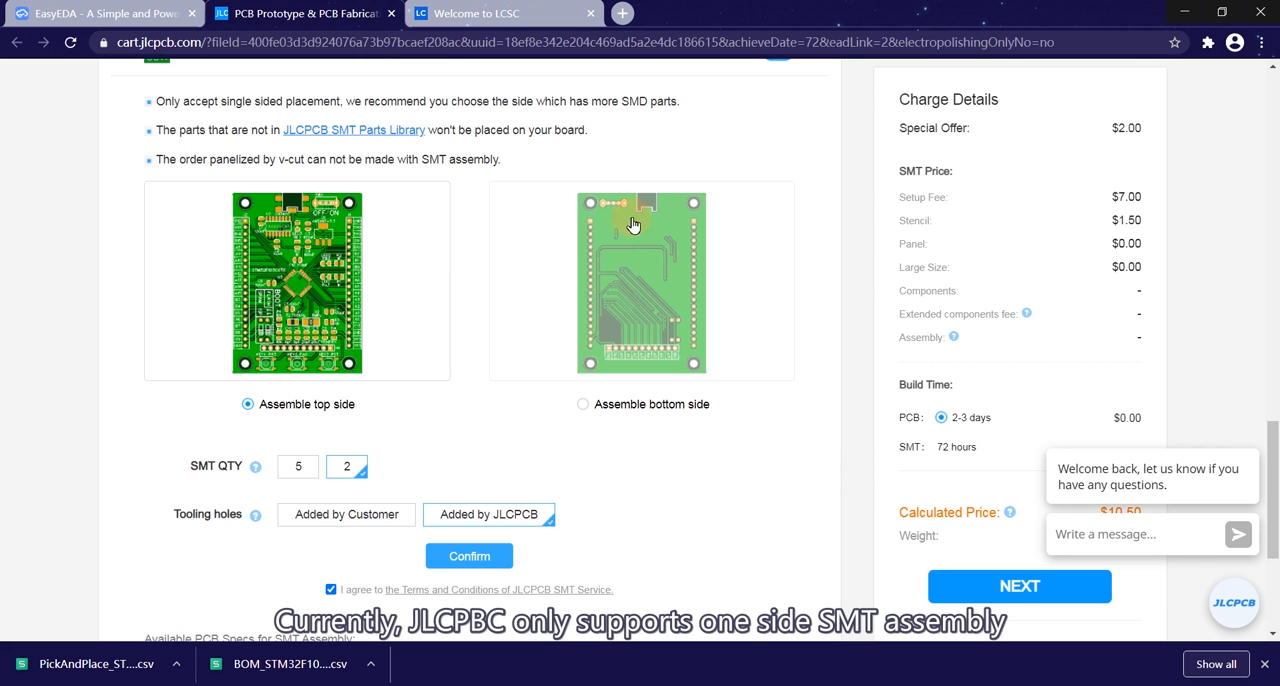
{"action": "scroll", "coordinate": [485, 380], "scroll_direction": "down", "scroll_amount": 1}
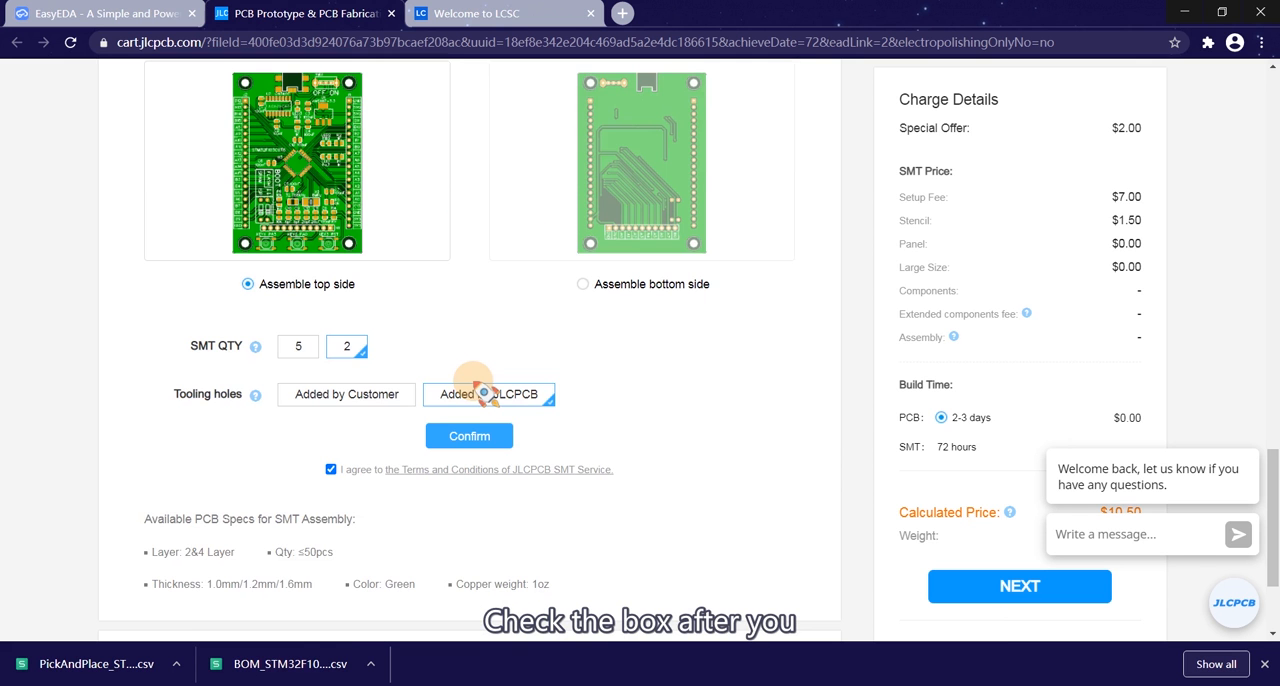
{"action": "scroll", "coordinate": [485, 393], "scroll_direction": "down", "scroll_amount": 2}
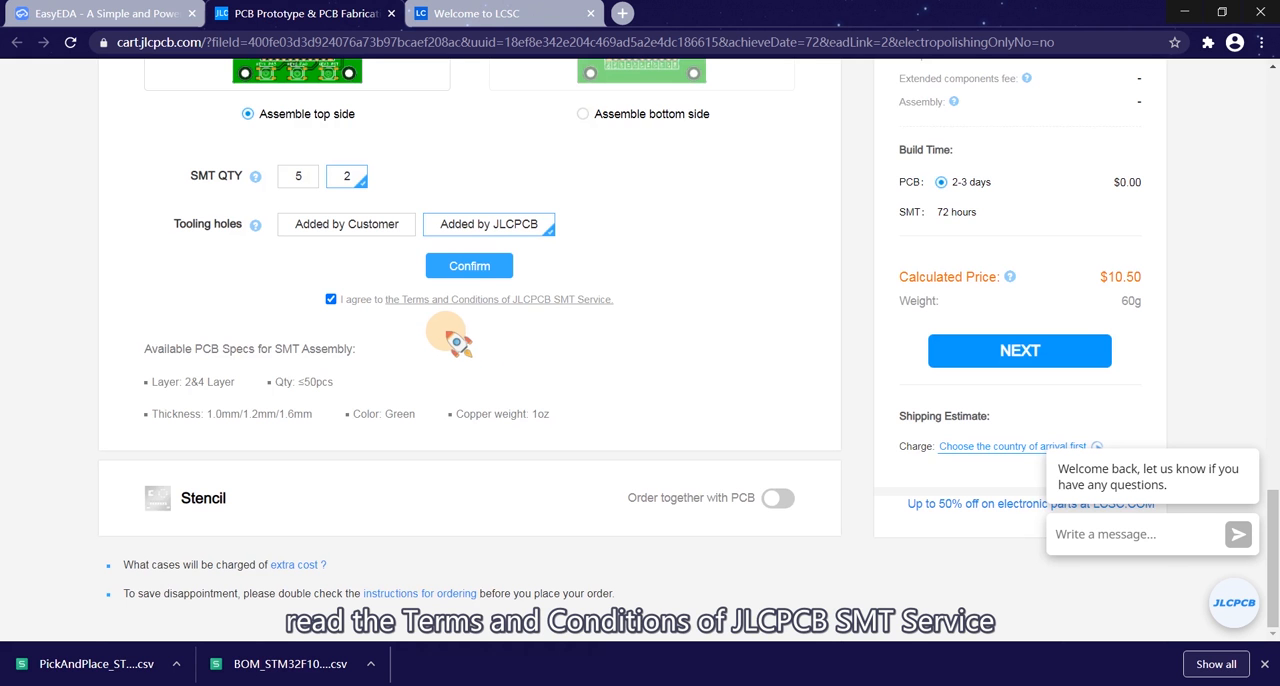
{"action": "left_click", "coordinate": [469, 266]}
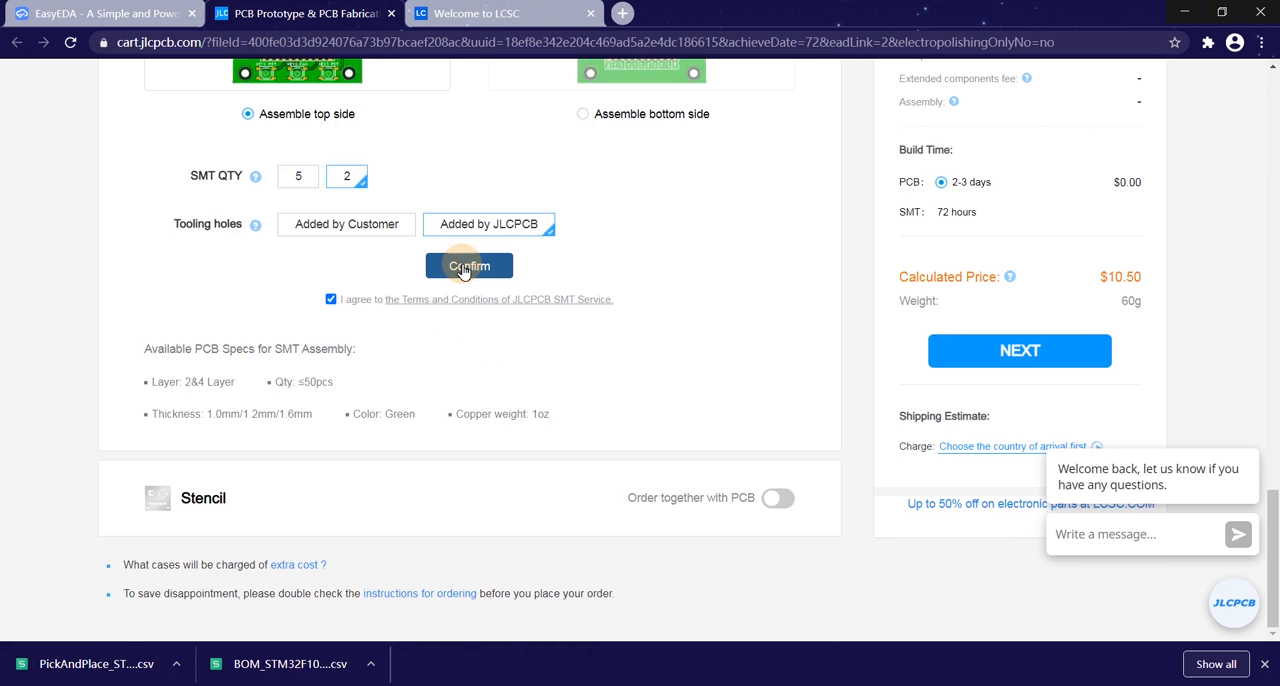
{"action": "scroll", "coordinate": [465, 330], "scroll_direction": "down", "scroll_amount": 3}
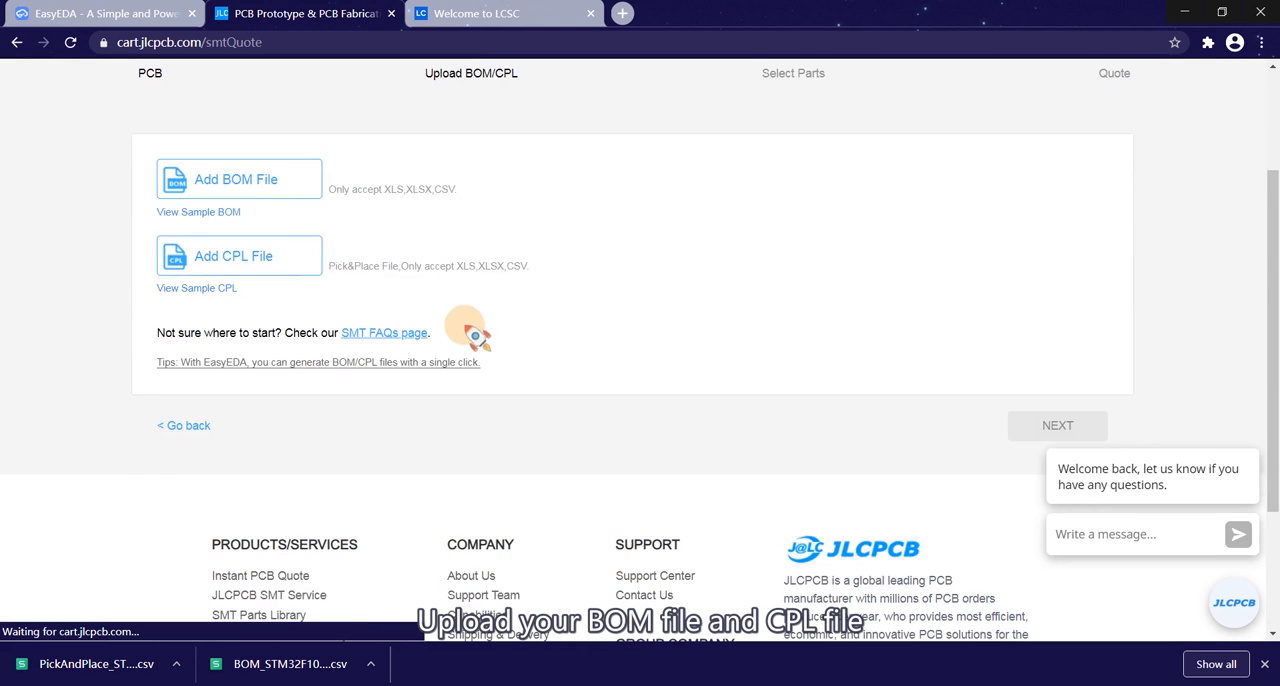
{"action": "scroll", "coordinate": [420, 340], "scroll_direction": "up", "scroll_amount": 3}
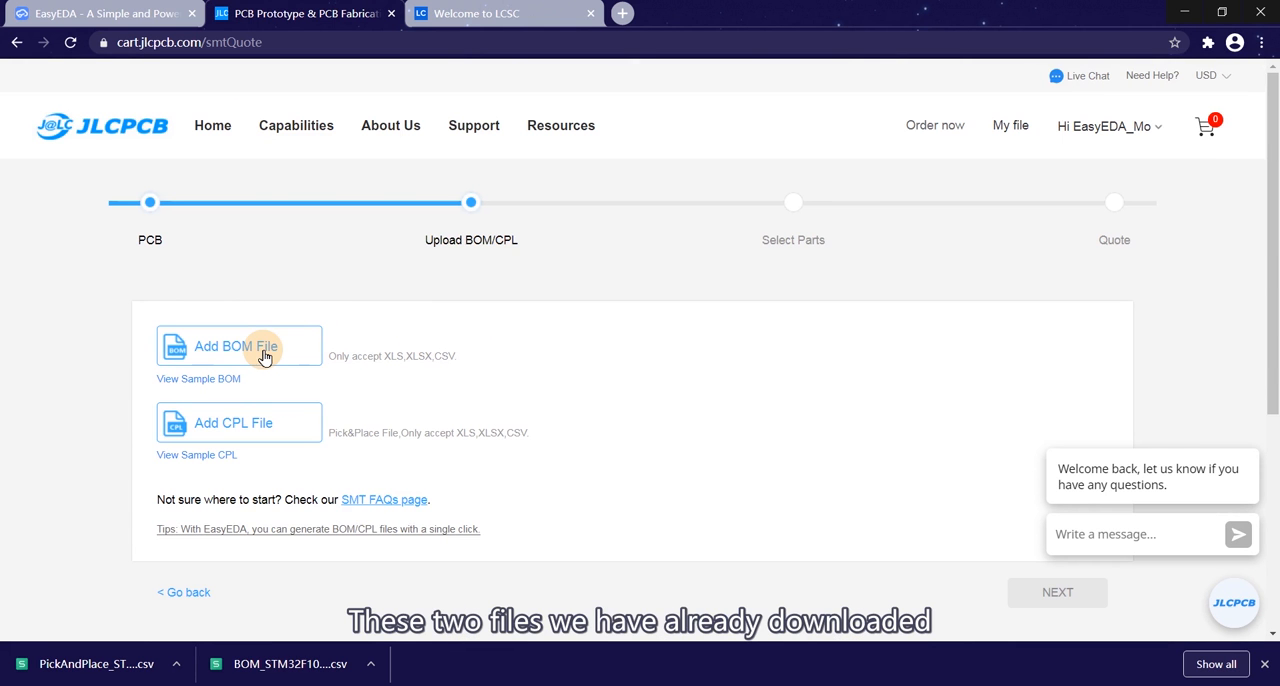
Upload the BOM csv and the PickAndPlace csv for assembly
{"action": "left_click", "coordinate": [232, 350]}
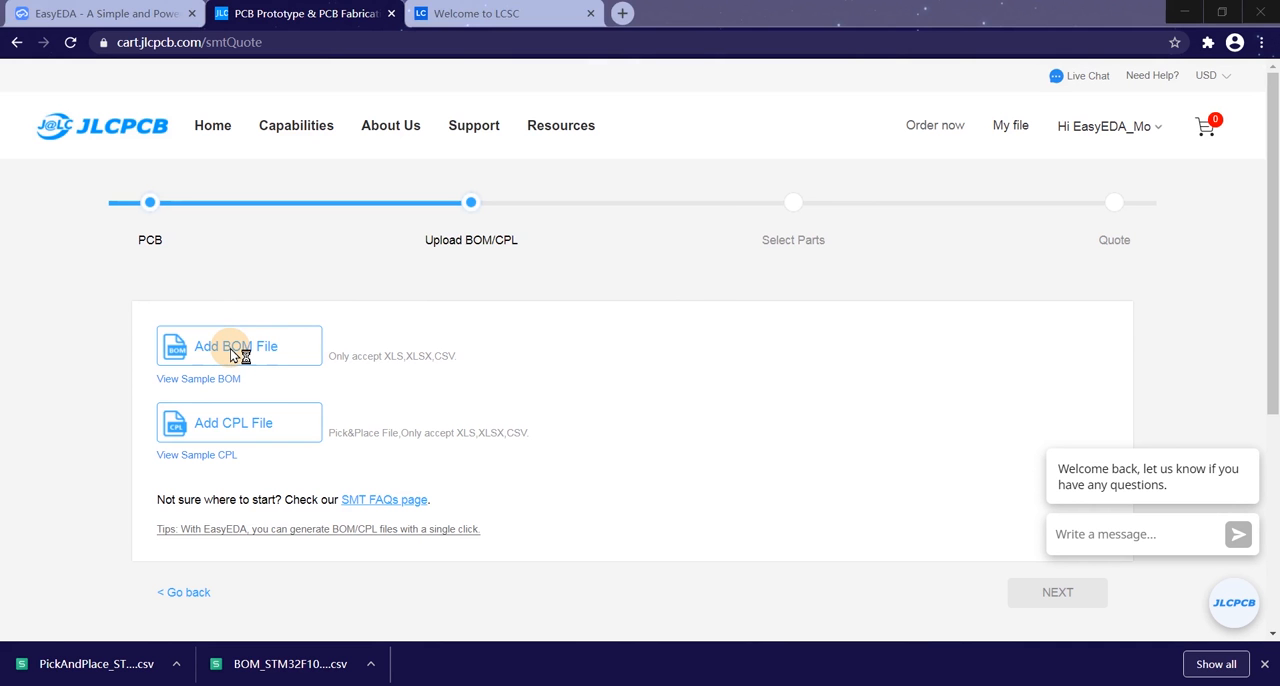
{"action": "left_click", "coordinate": [562, 524]}
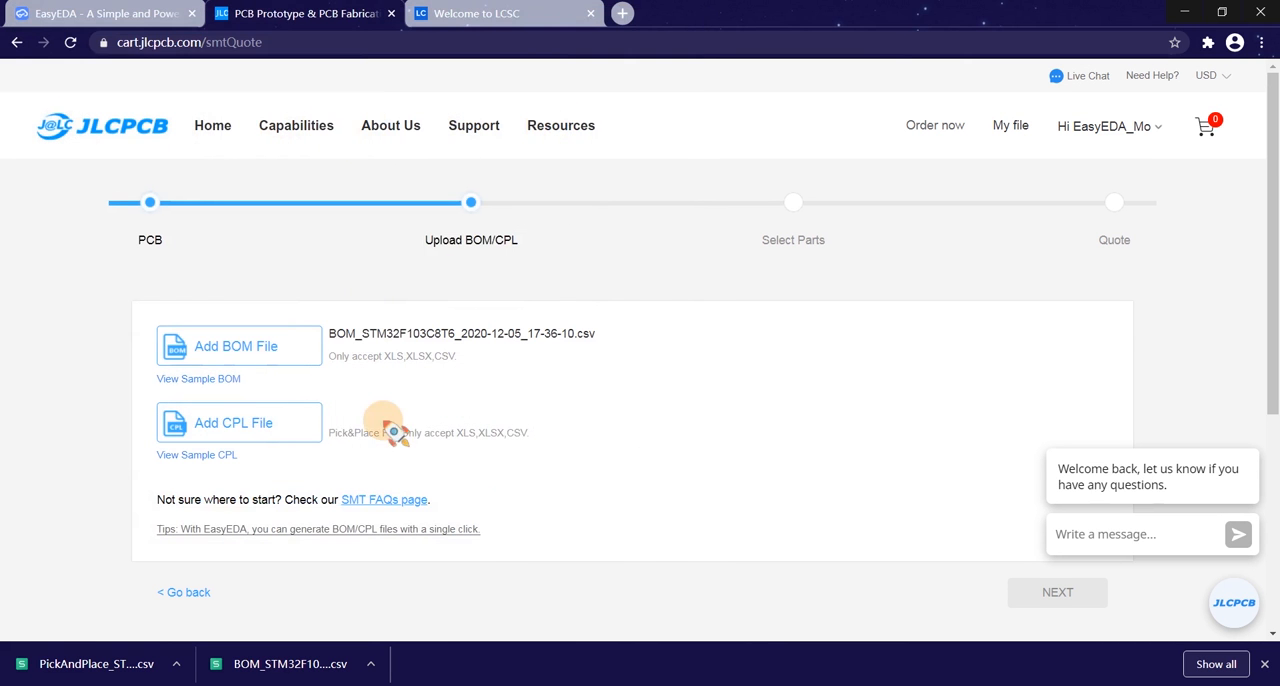
{"action": "left_click", "coordinate": [252, 426]}
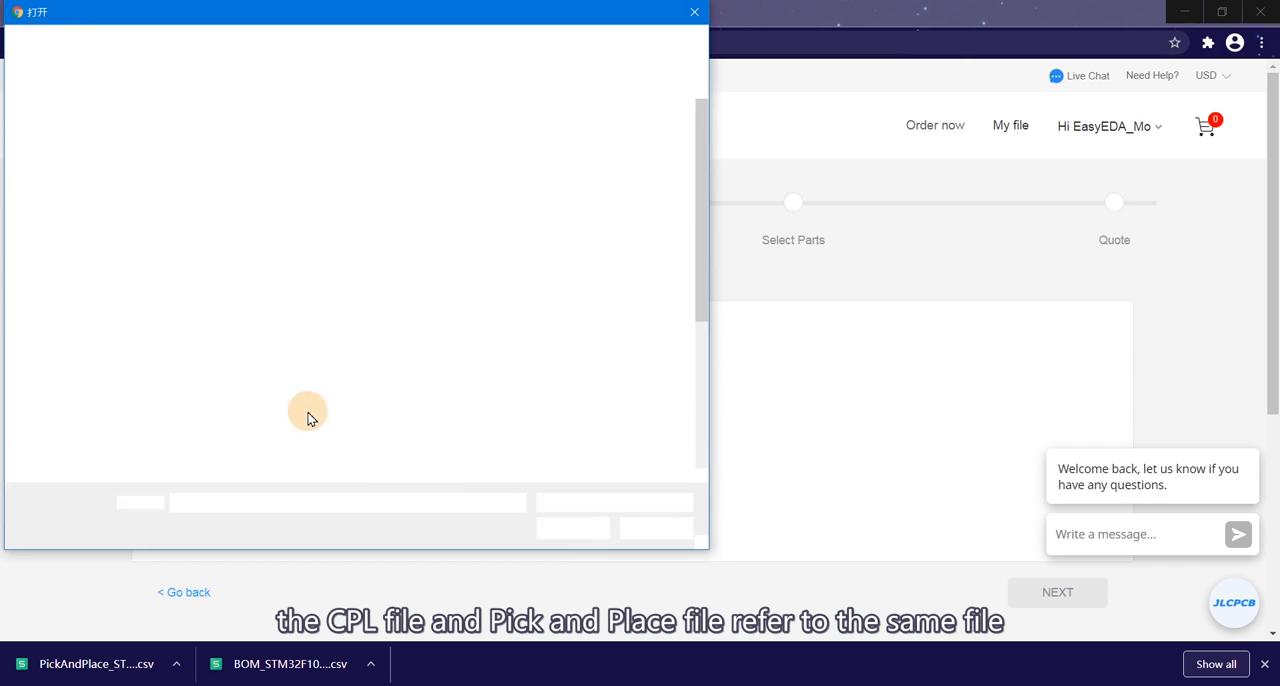
{"action": "left_click", "coordinate": [647, 270]}
{"action": "left_click", "coordinate": [572, 528]}
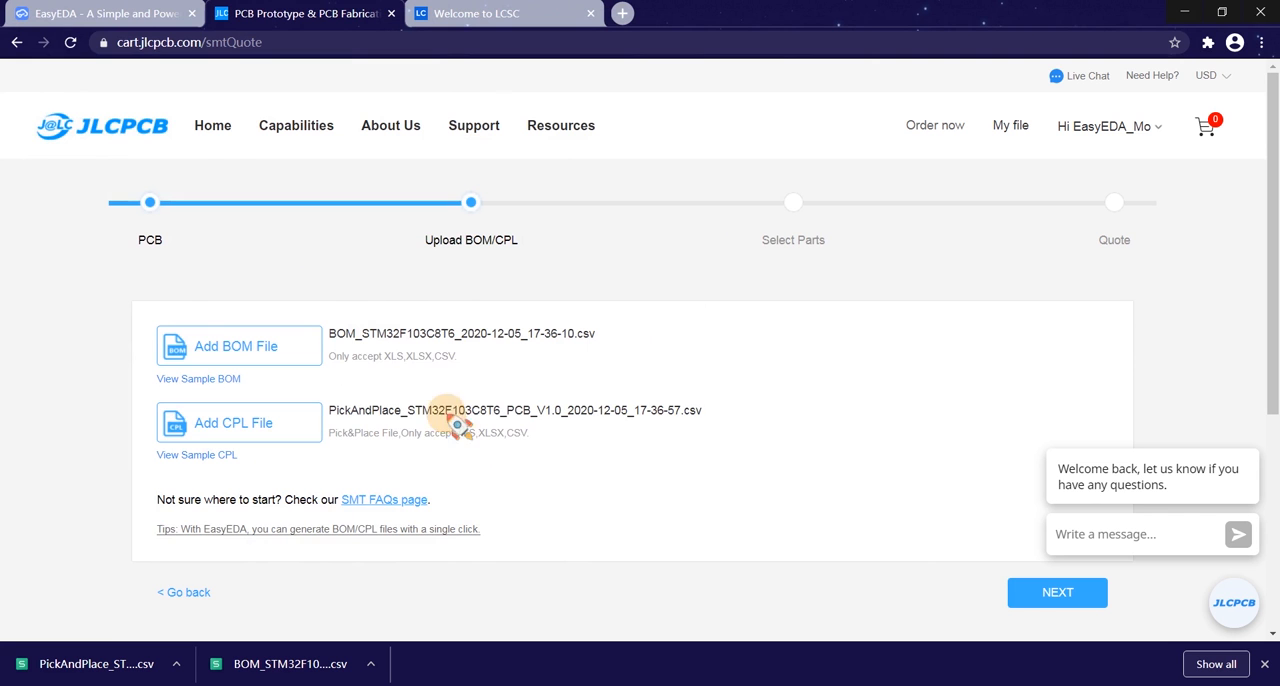
{"action": "scroll", "coordinate": [800, 370], "scroll_direction": "down", "scroll_amount": 2}
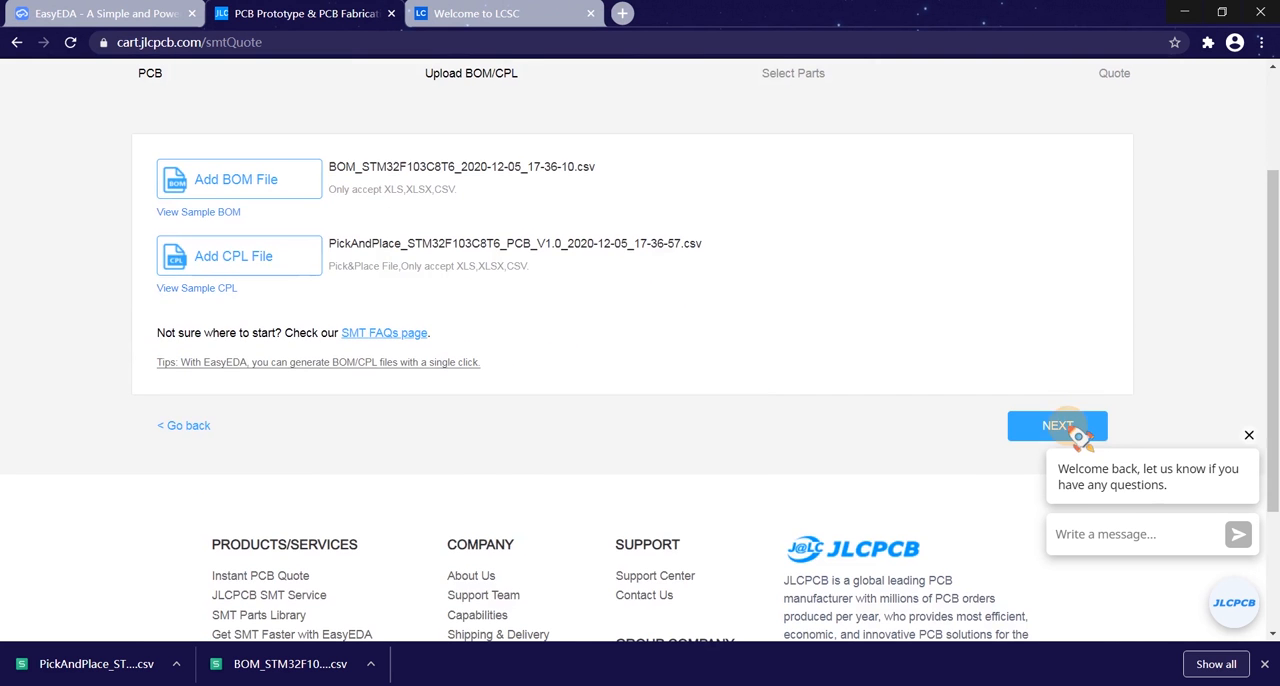
Proceed to part matching and assign basic part C32346 to the 32.768KHz crystal X1
{"action": "left_click", "coordinate": [1078, 437]}
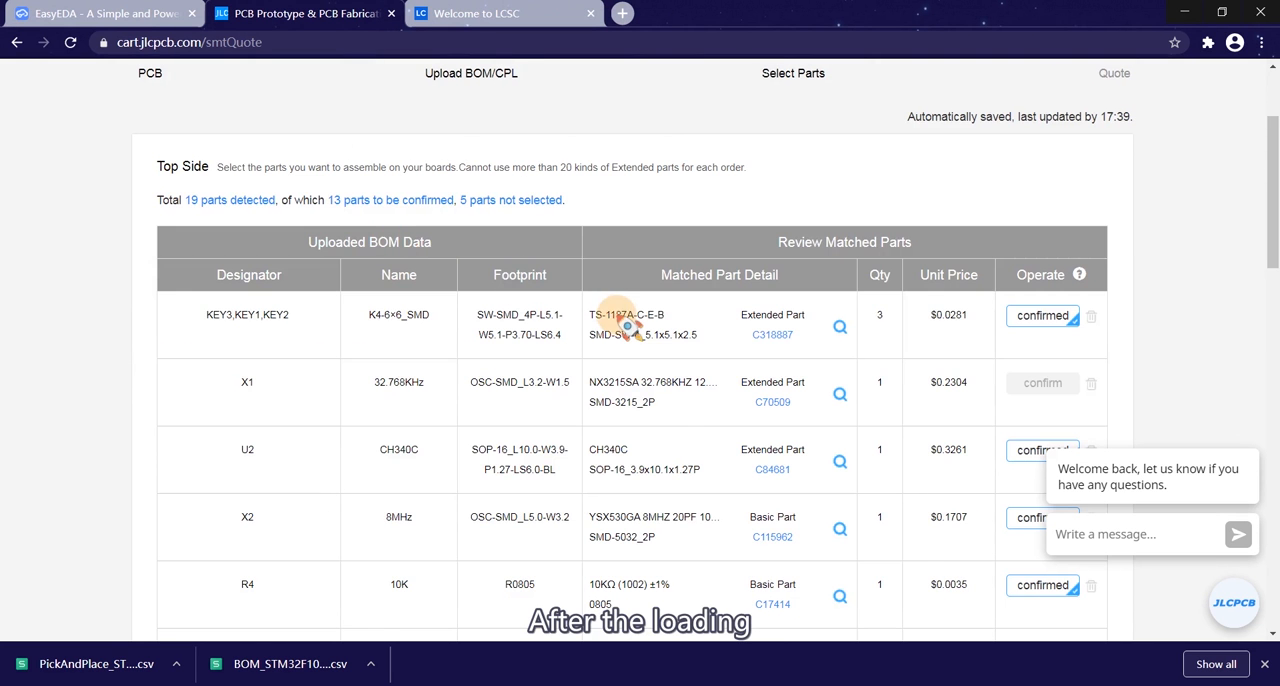
{"action": "scroll", "coordinate": [628, 326], "scroll_direction": "down", "scroll_amount": 3}
{"action": "scroll", "coordinate": [880, 350], "scroll_direction": "down", "scroll_amount": 5}
{"action": "scroll", "coordinate": [950, 365], "scroll_direction": "up", "scroll_amount": 2}
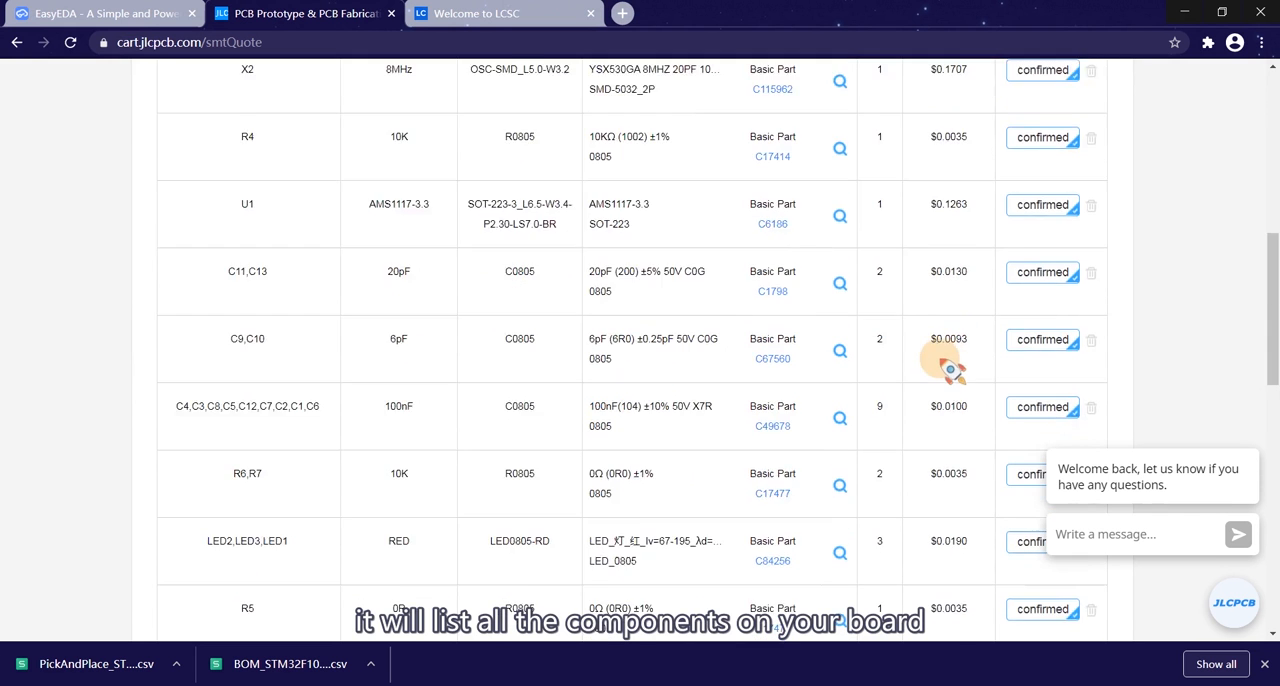
{"action": "scroll", "coordinate": [950, 368], "scroll_direction": "up", "scroll_amount": 5}
{"action": "scroll", "coordinate": [758, 336], "scroll_direction": "down", "scroll_amount": 2}
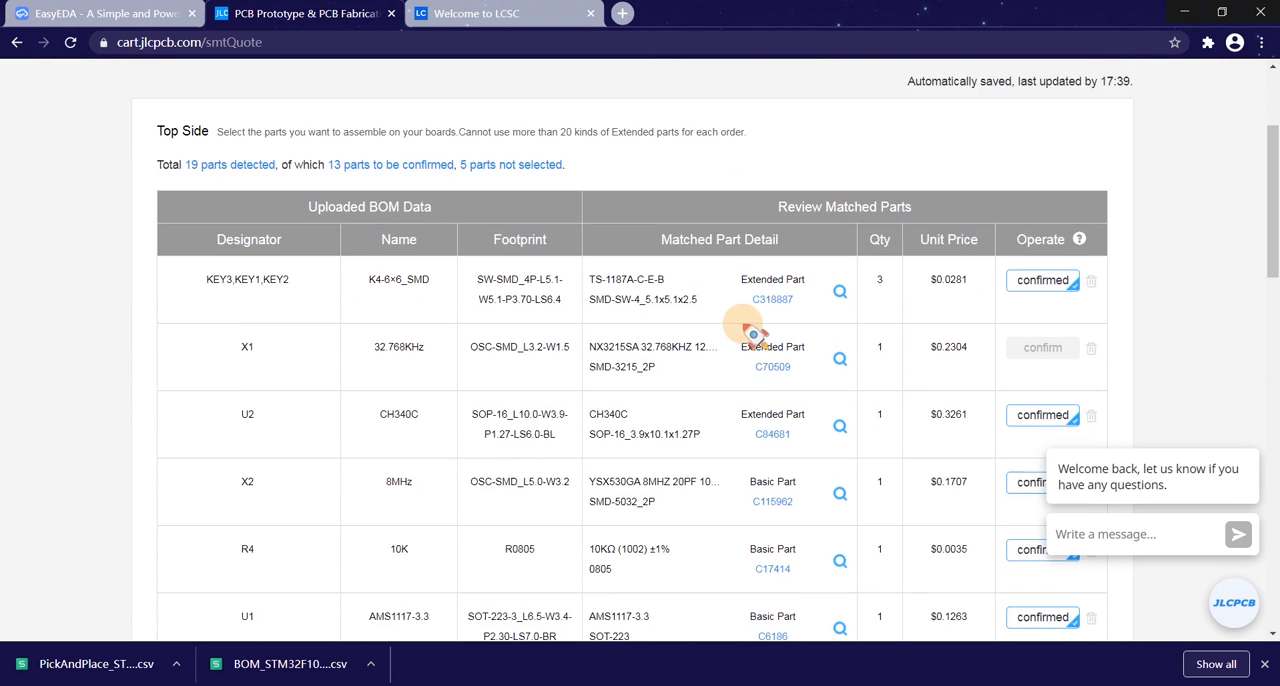
{"action": "scroll", "coordinate": [700, 330], "scroll_direction": "down", "scroll_amount": 2}
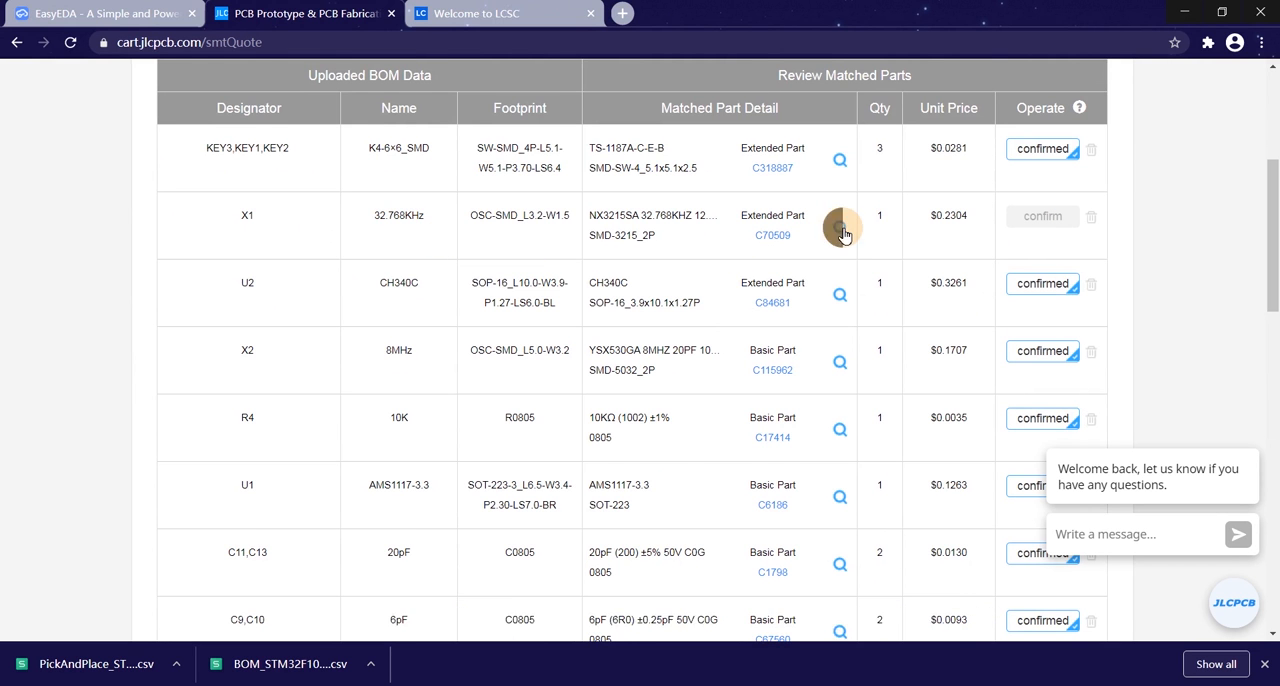
{"action": "left_click", "coordinate": [840, 232]}
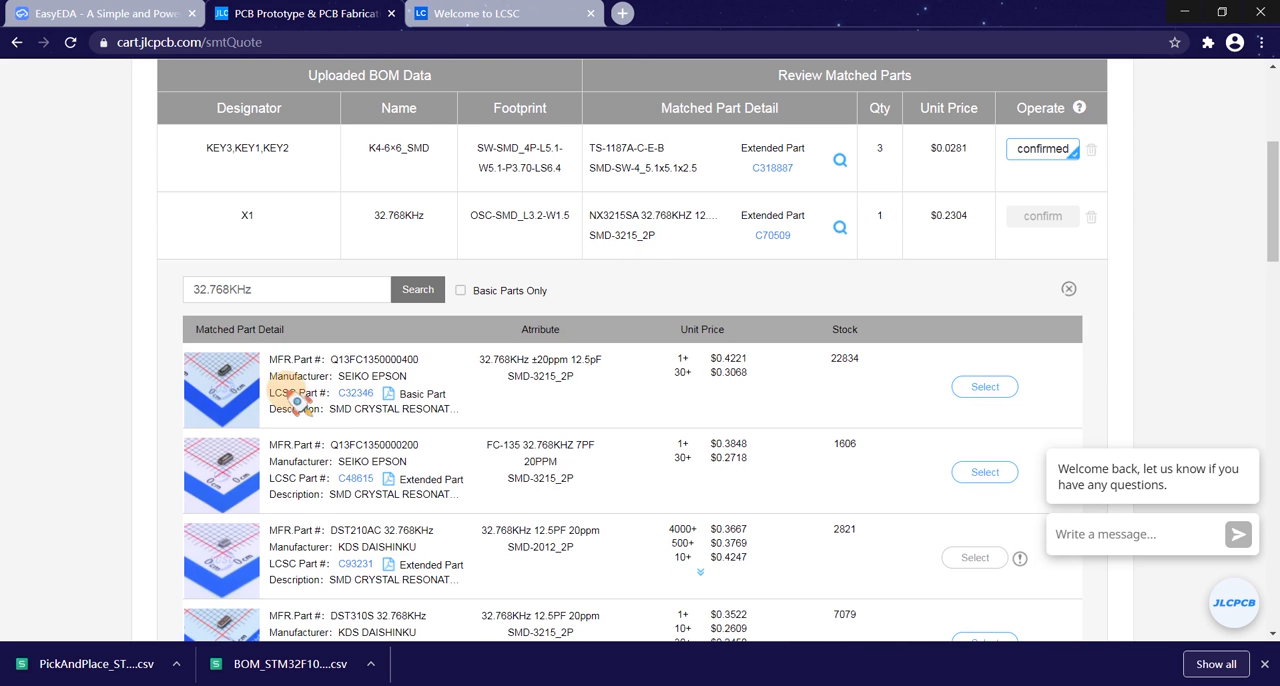
{"action": "left_click", "coordinate": [985, 387]}
{"action": "scroll", "coordinate": [1052, 240], "scroll_direction": "up", "scroll_amount": 4}
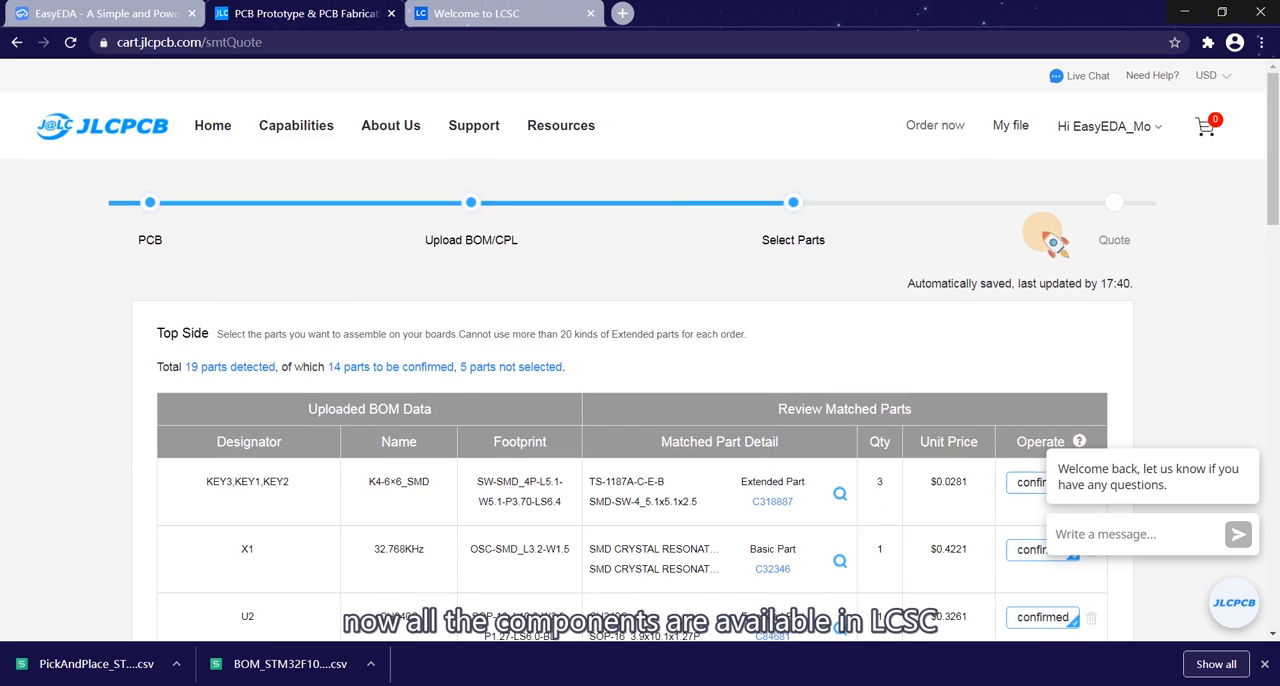
{"action": "scroll", "coordinate": [1070, 200], "scroll_direction": "down", "scroll_amount": 4}
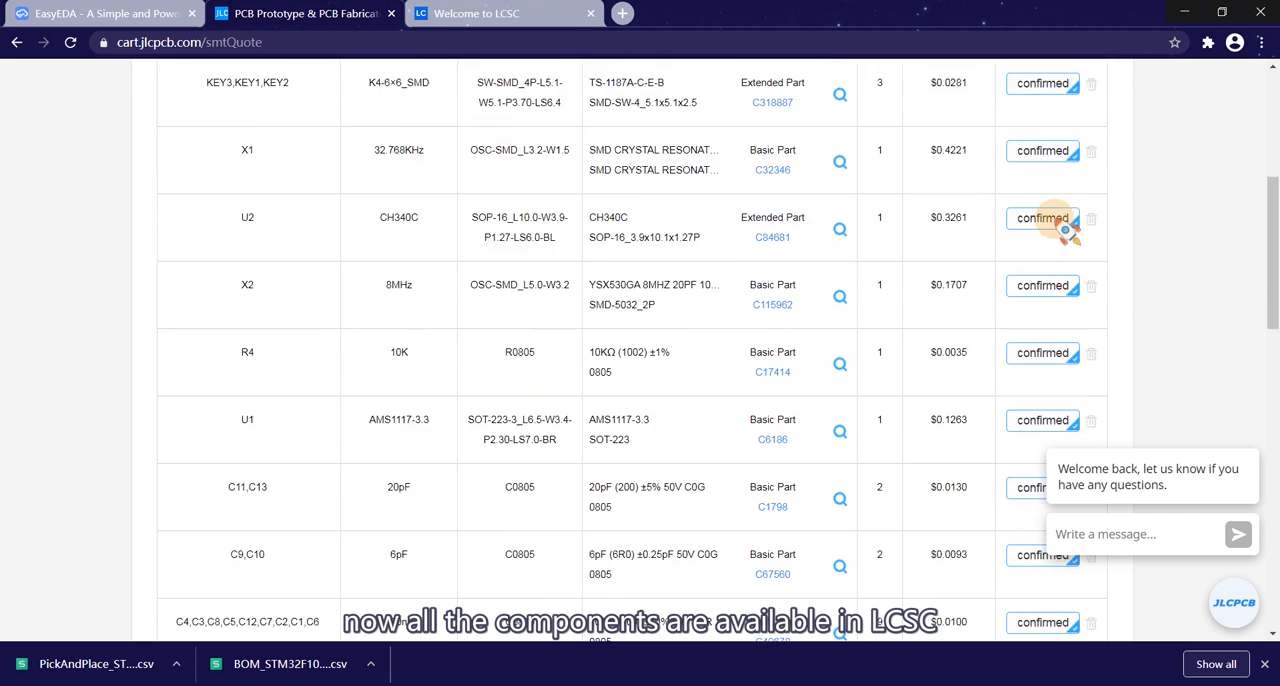
{"action": "scroll", "coordinate": [1065, 220], "scroll_direction": "down", "scroll_amount": 4}
{"action": "scroll", "coordinate": [1065, 230], "scroll_direction": "down", "scroll_amount": 4}
{"action": "scroll", "coordinate": [1062, 250], "scroll_direction": "down", "scroll_amount": 3}
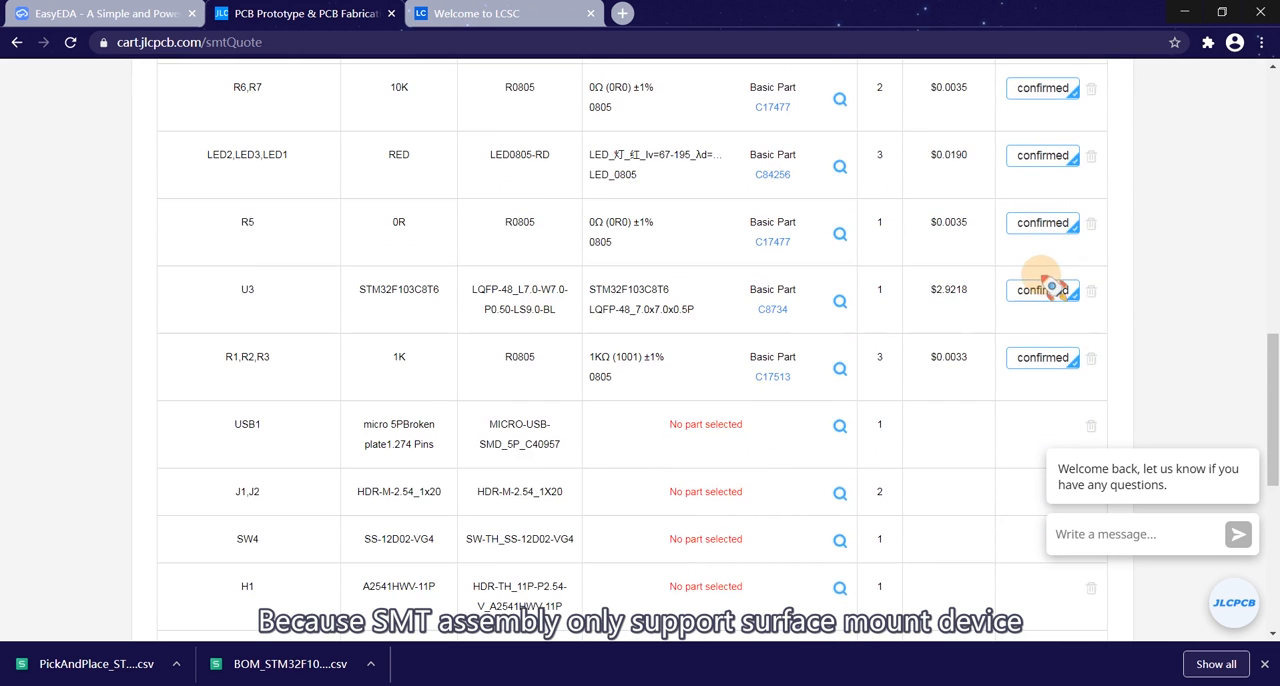
{"action": "scroll", "coordinate": [1050, 290], "scroll_direction": "down", "scroll_amount": 4}
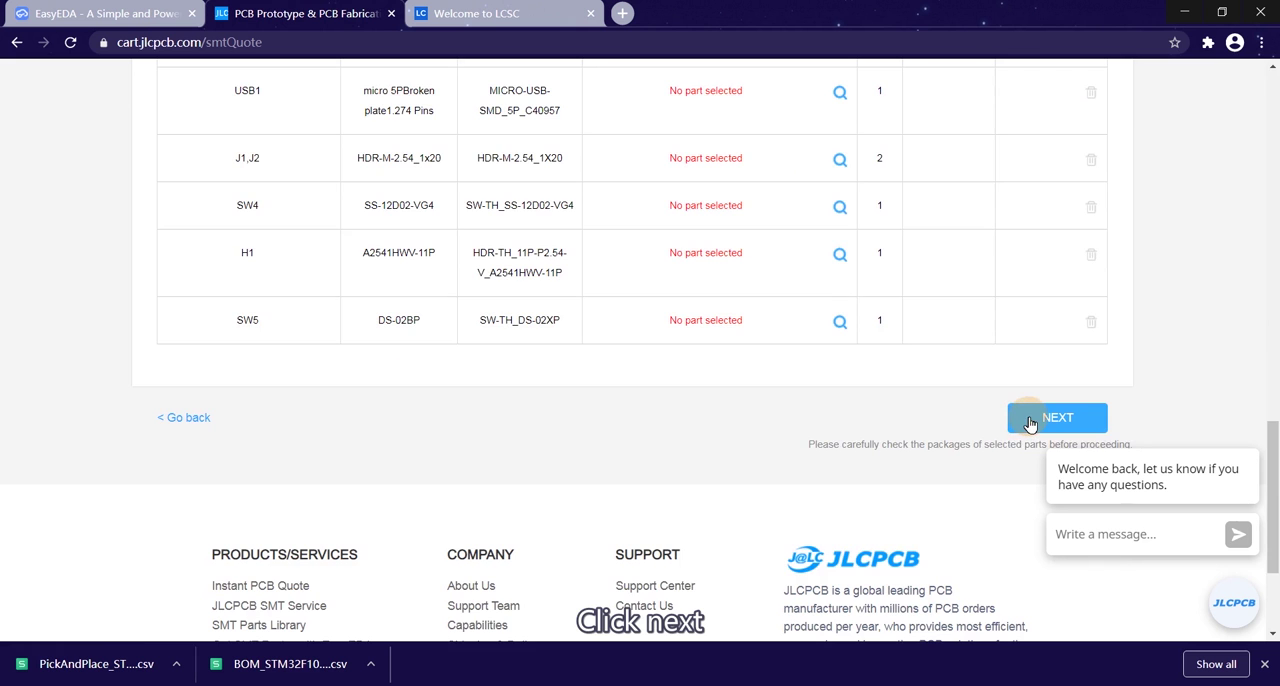
{"action": "left_click", "coordinate": [1045, 418]}
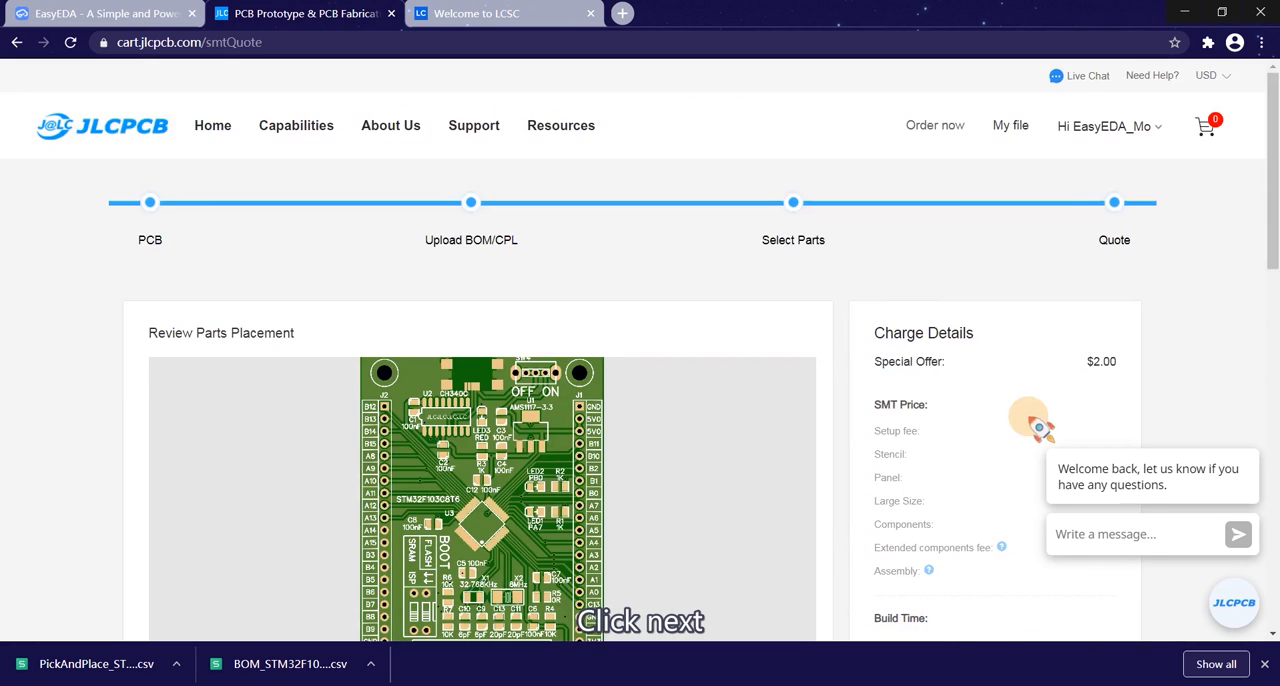
{"action": "scroll", "coordinate": [460, 290], "scroll_direction": "down", "scroll_amount": 2}
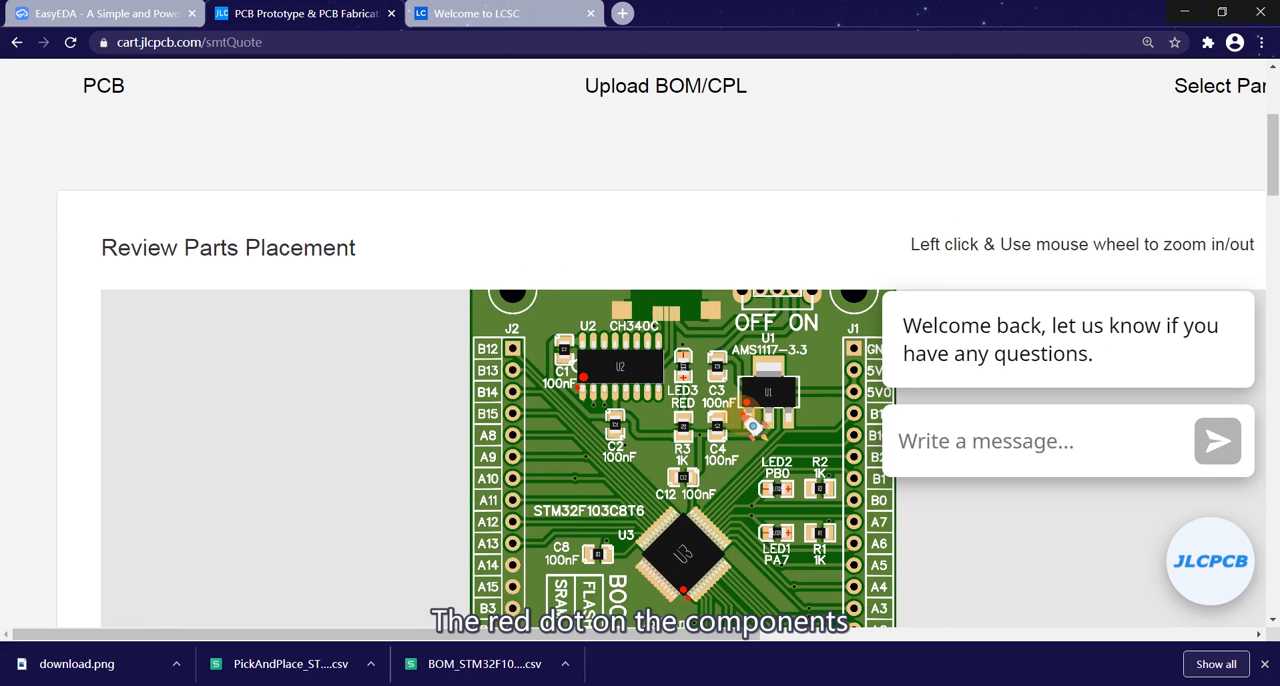
{"action": "scroll", "coordinate": [800, 490], "scroll_direction": "down", "scroll_amount": 2}
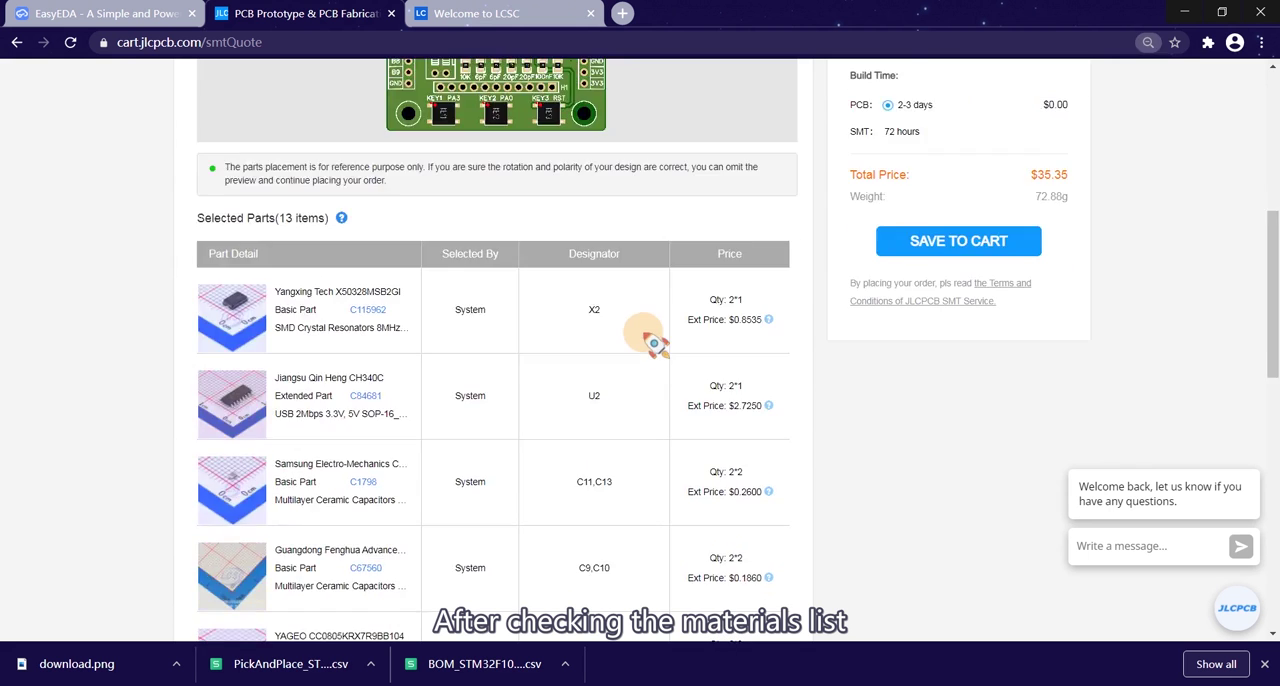
{"action": "scroll", "coordinate": [643, 329], "scroll_direction": "down", "scroll_amount": 5}
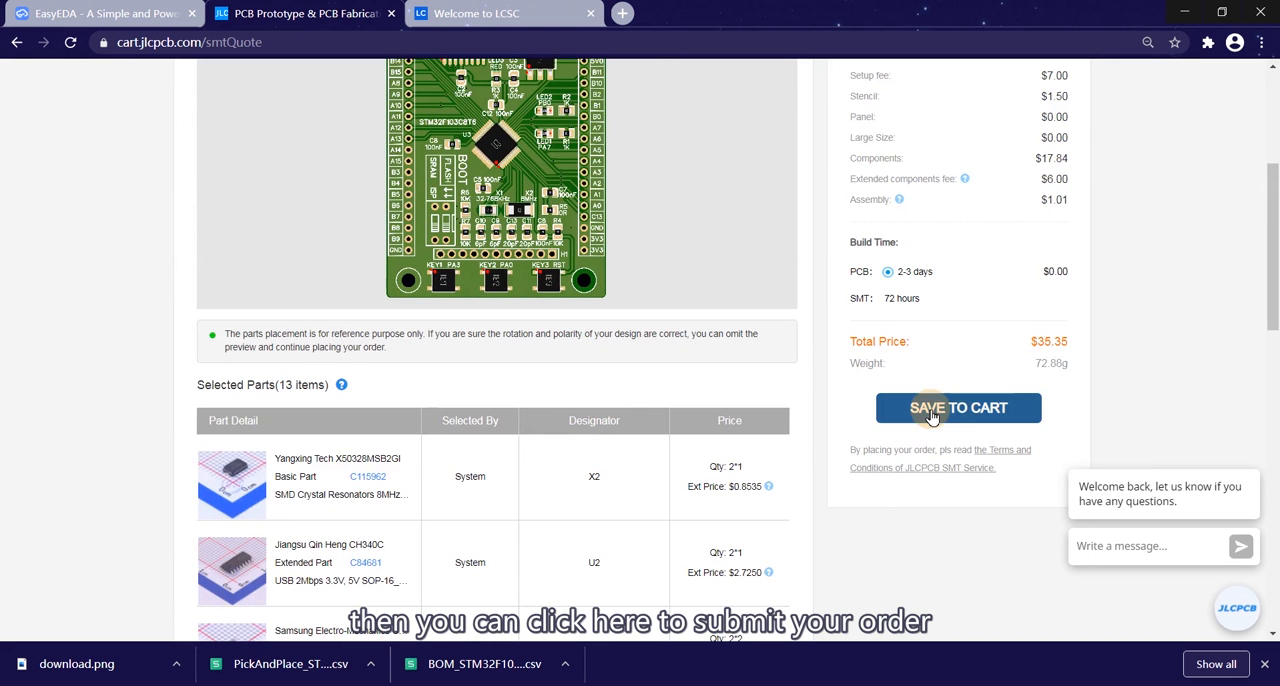
{"action": "left_click", "coordinate": [960, 408]}
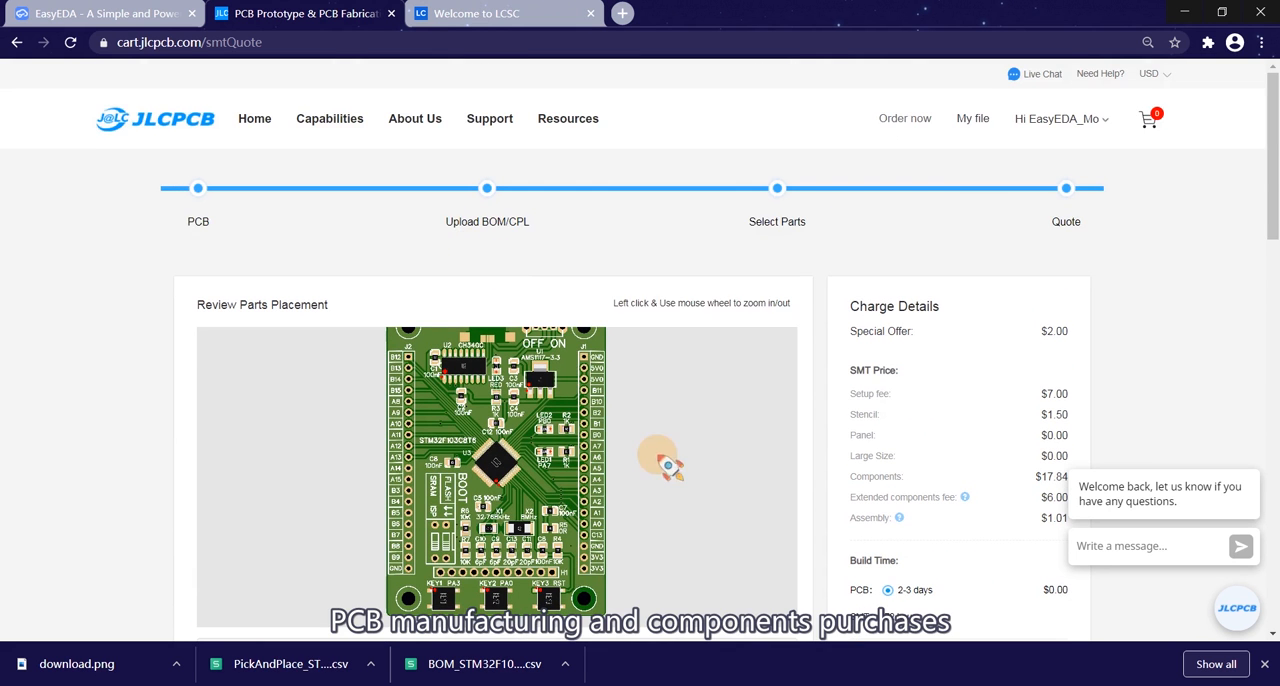
{"action": "scroll", "coordinate": [975, 370], "scroll_direction": "down", "scroll_amount": 2}
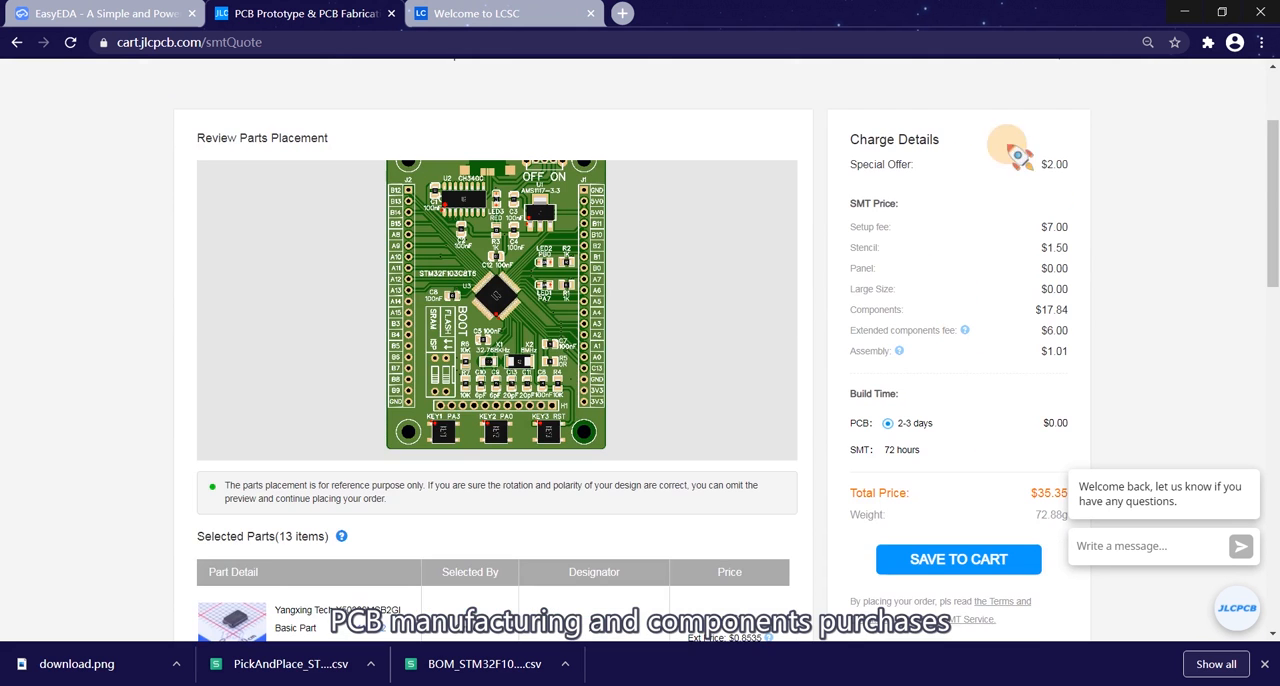
{"action": "scroll", "coordinate": [1060, 330], "scroll_direction": "down", "scroll_amount": 1}
{"action": "scroll", "coordinate": [990, 450], "scroll_direction": "down", "scroll_amount": 1}
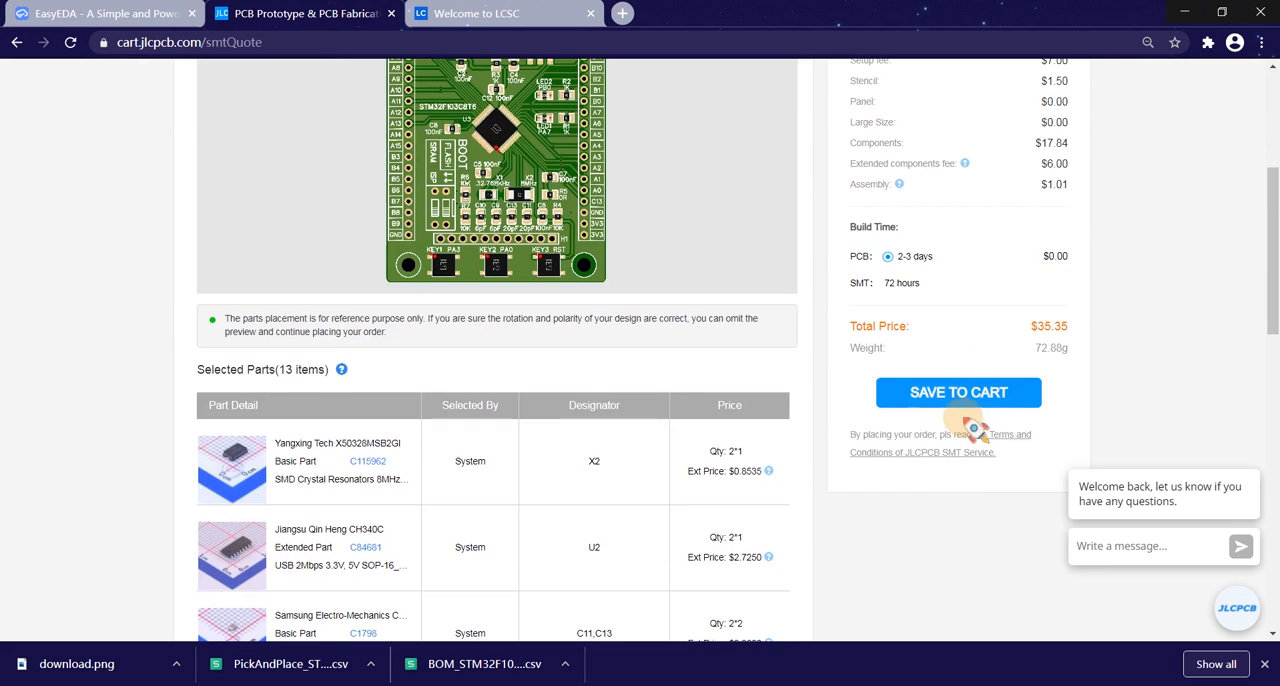
Save the order to the cart and check out with the saved address and DHL Express Priority shipping
{"action": "left_click", "coordinate": [958, 398]}
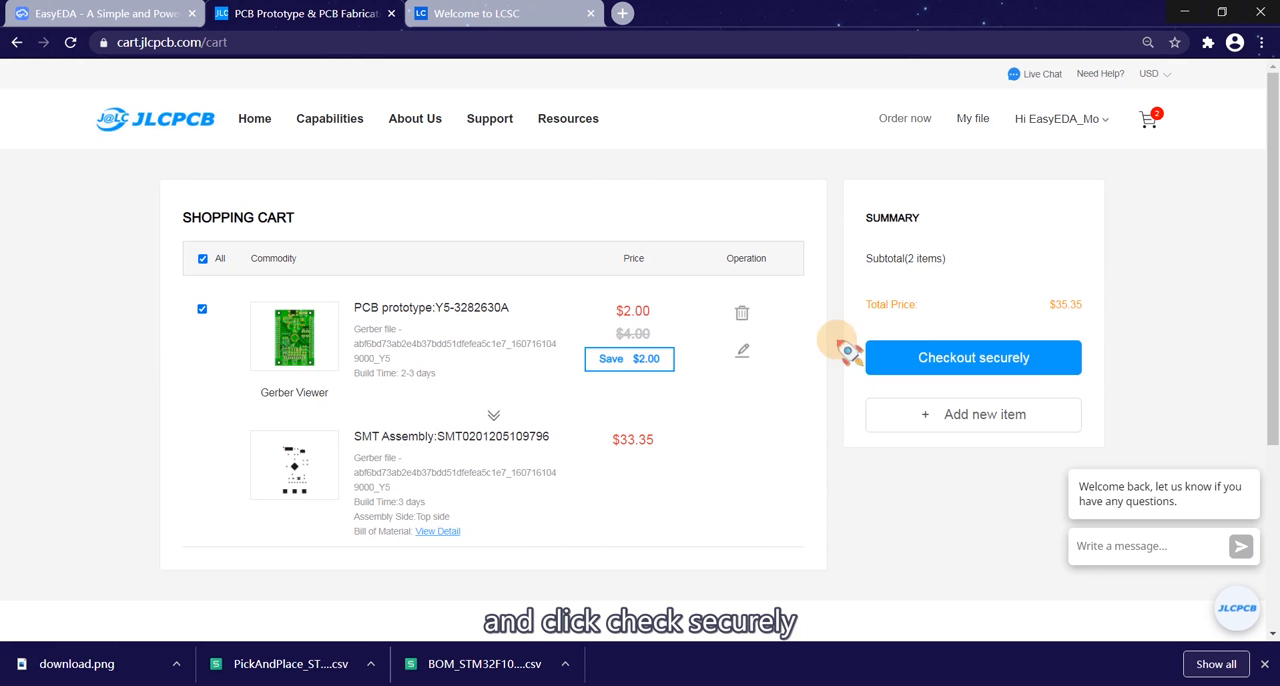
{"action": "left_click", "coordinate": [940, 358]}
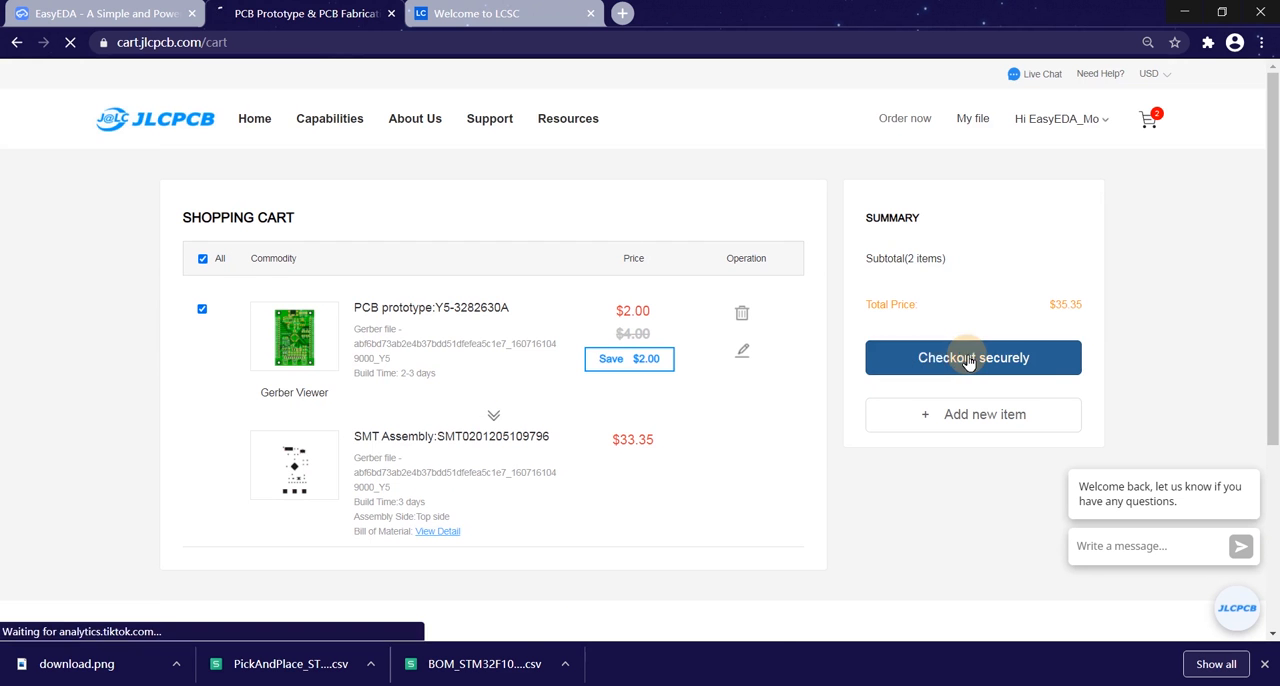
{"action": "left_click", "coordinate": [780, 425]}
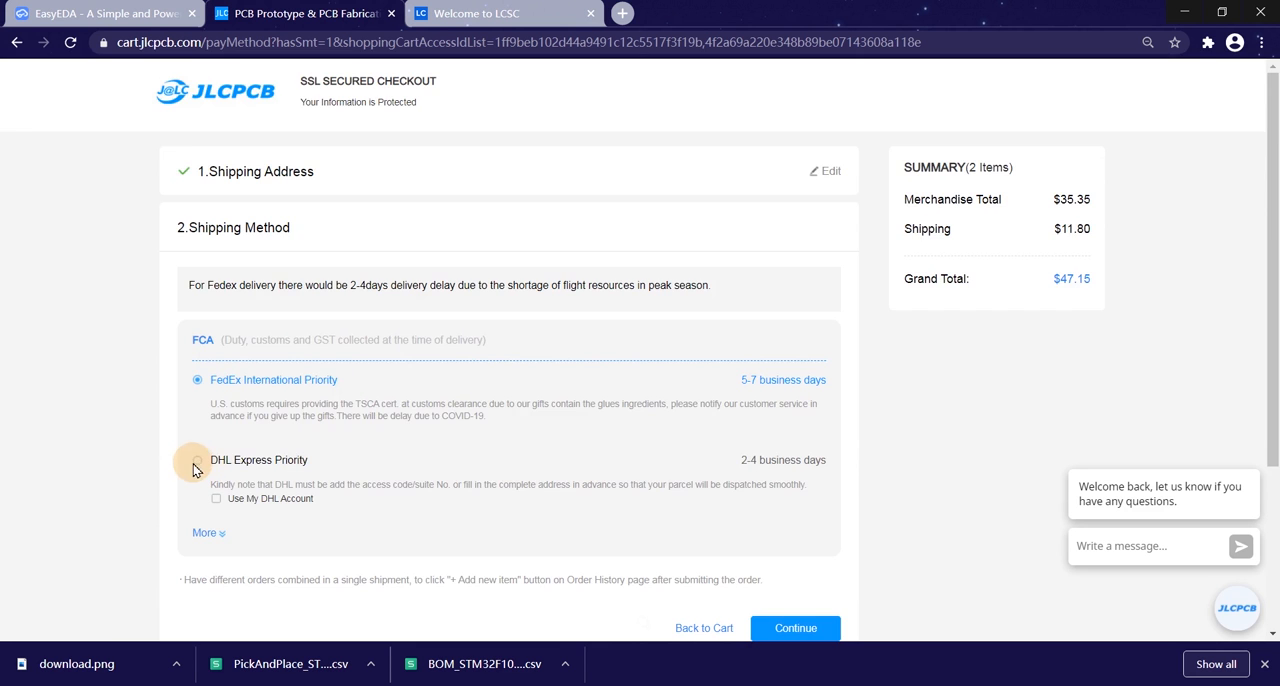
{"action": "left_click", "coordinate": [196, 462]}
{"action": "scroll", "coordinate": [660, 450], "scroll_direction": "down", "scroll_amount": 3}
{"action": "left_click", "coordinate": [794, 389]}
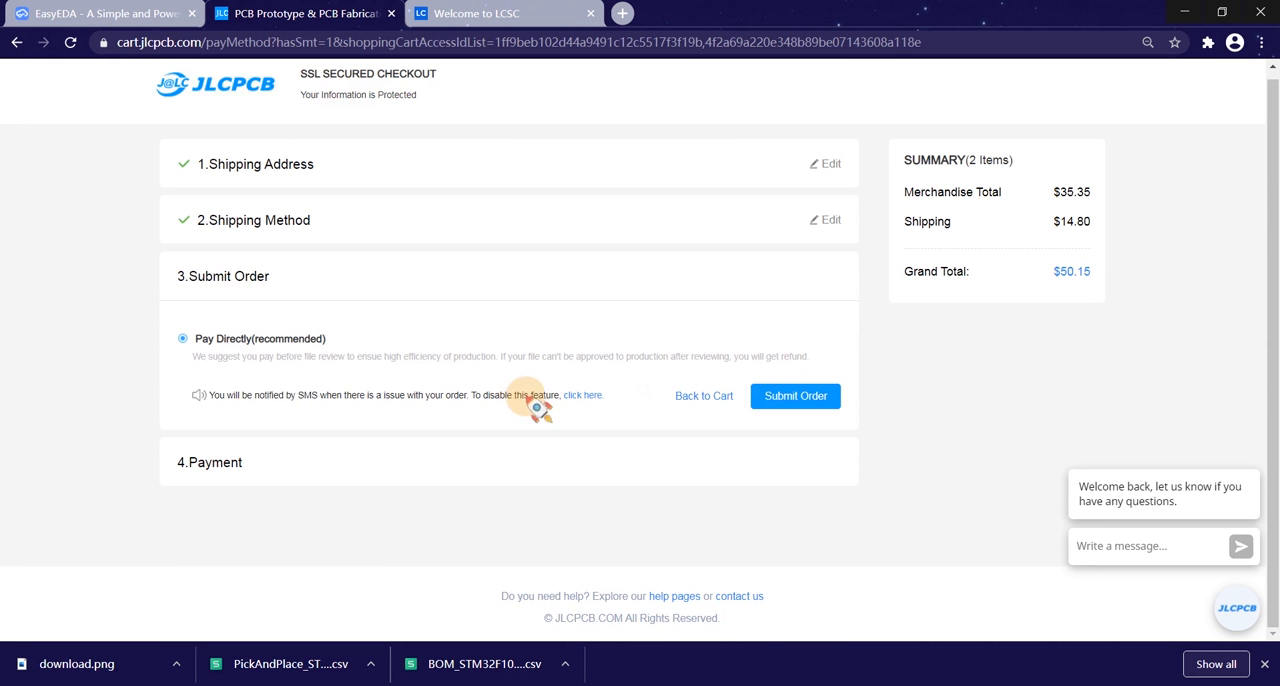